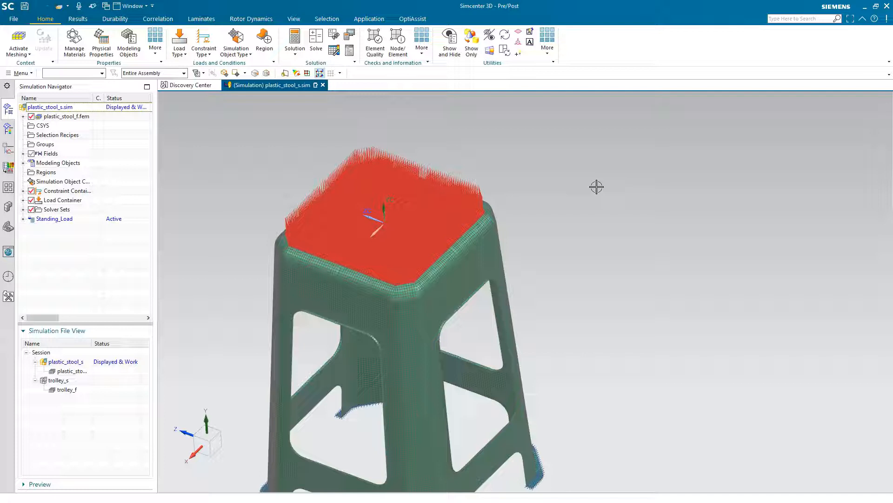
Solve the Standing_Load solution without reviewing its messages, and close the solver's monitor and information windows.
{"action": "scroll", "coordinate": [596, 187], "scroll_direction": "down", "scroll_amount": 3}
{"action": "middle_click_drag", "start_coordinate": [602, 208], "coordinate": [515, 188]}
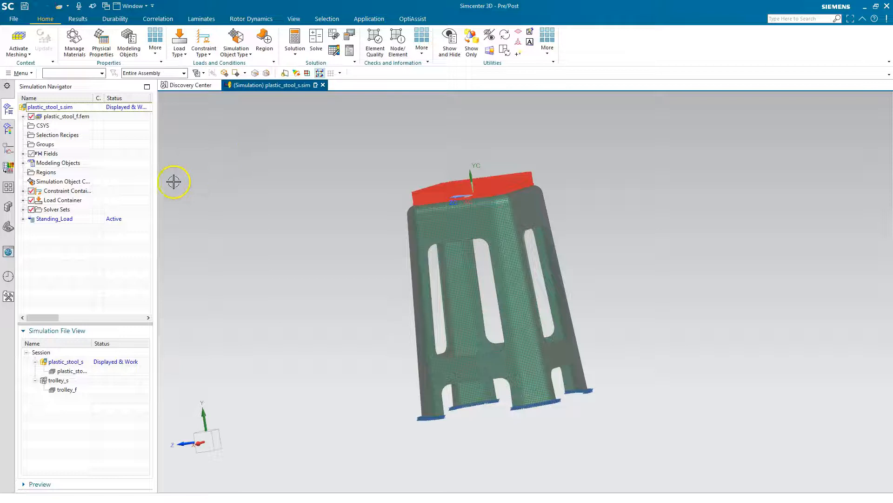
{"action": "right_click", "coordinate": [74, 220]}
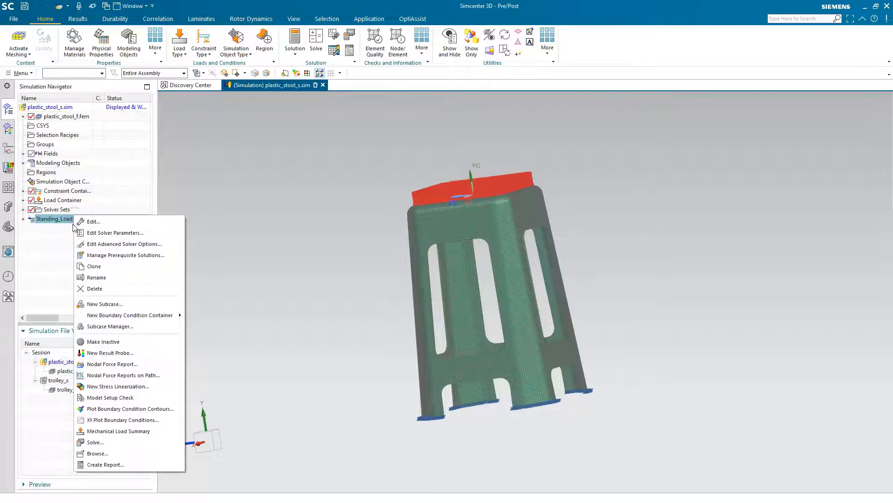
{"action": "left_click", "coordinate": [103, 441]}
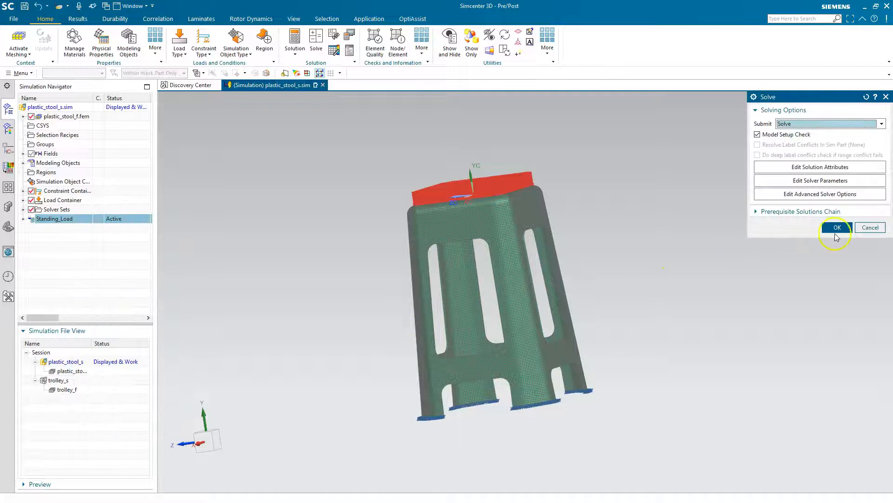
{"action": "left_click", "coordinate": [836, 232]}
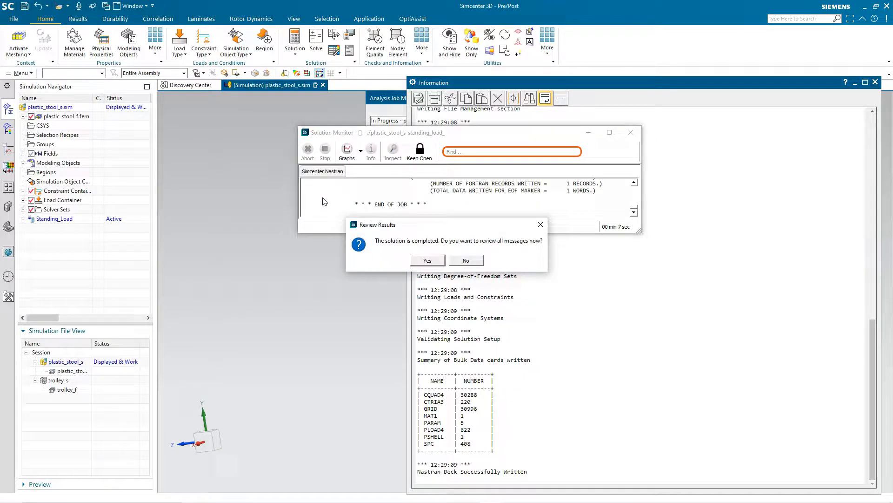
{"action": "left_click", "coordinate": [465, 261]}
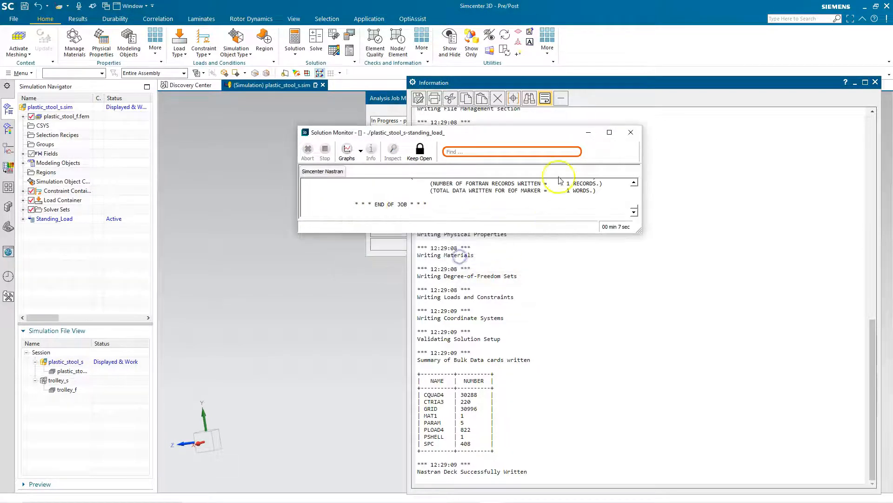
{"action": "left_click", "coordinate": [464, 245]}
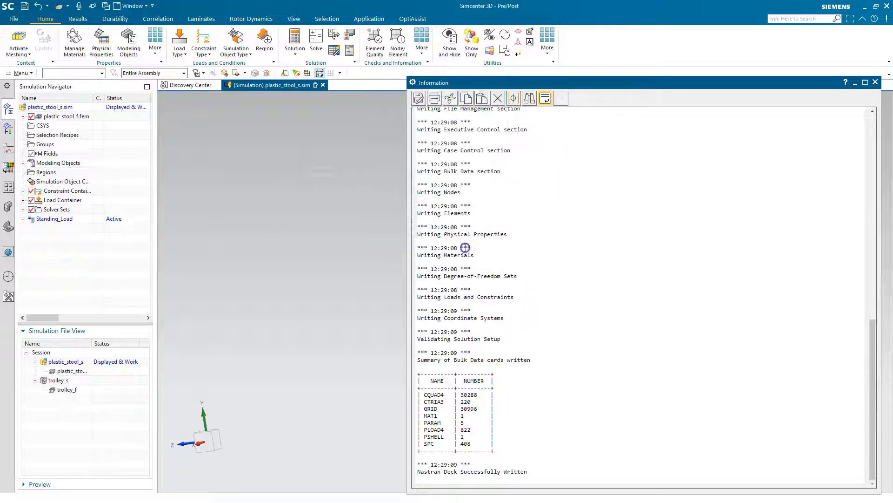
{"action": "left_click", "coordinate": [875, 82]}
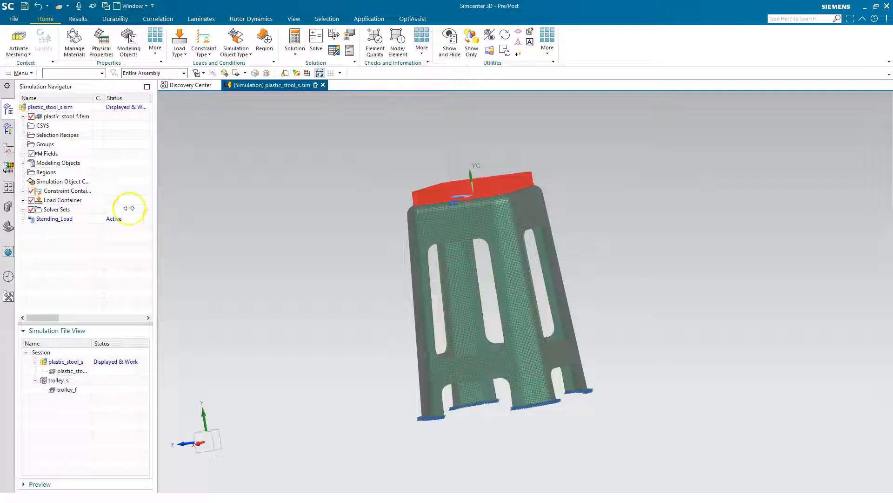
Open the structural results of Standing_Load and plot the nodal displacement magnitude.
{"action": "left_click", "coordinate": [23, 219]}
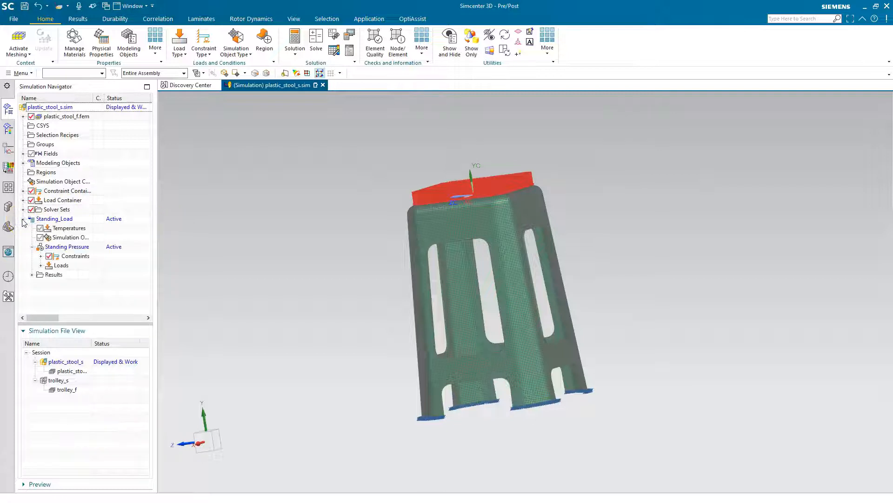
{"action": "double_click", "coordinate": [47, 275]}
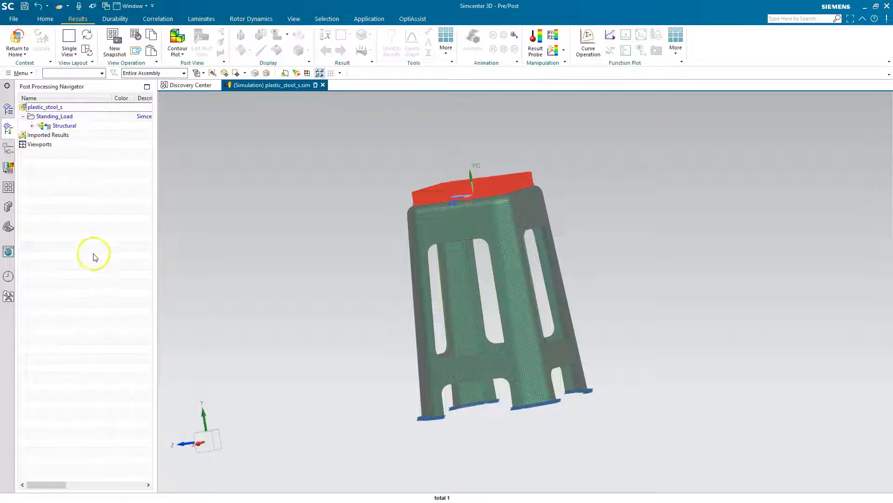
{"action": "left_click", "coordinate": [32, 127]}
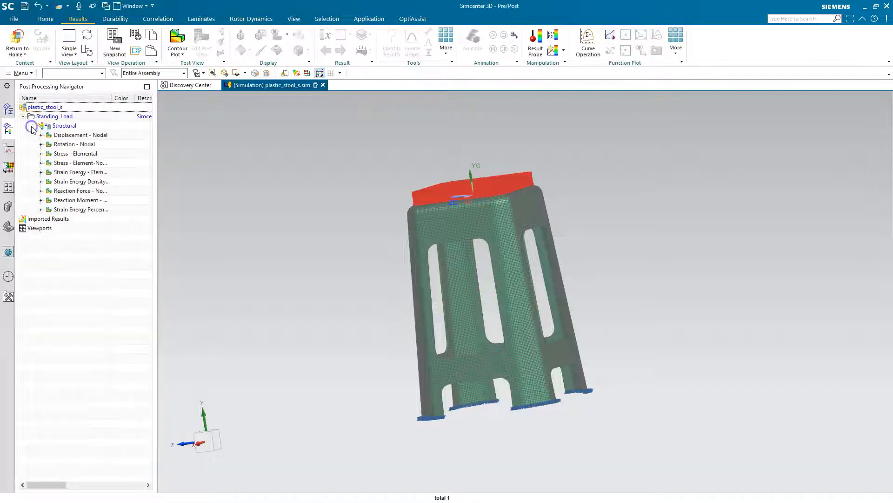
{"action": "left_click", "coordinate": [41, 135]}
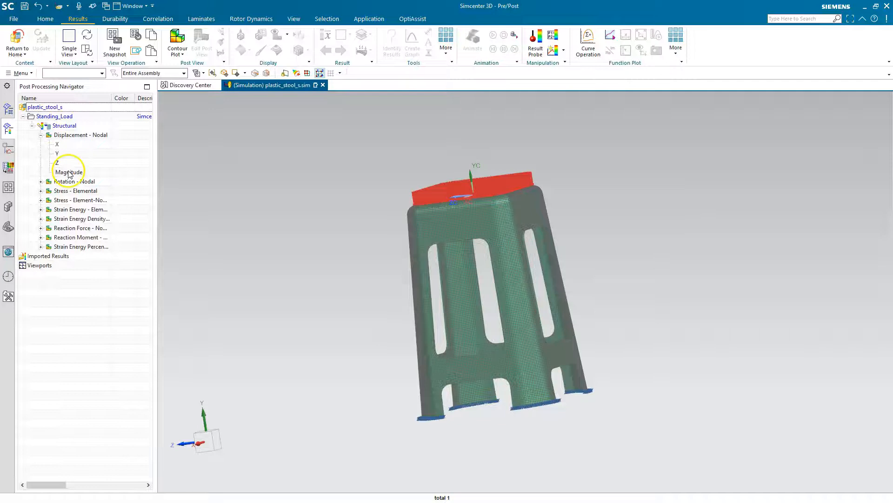
{"action": "double_click", "coordinate": [69, 172]}
Examine the displacement contour on the deformed stool from above and on the ribs under the seat.
{"action": "middle_click_drag", "start_coordinate": [438, 169], "coordinate": [479, 176]}
{"action": "mouse_move", "coordinate": [642, 261]}
{"action": "middle_mouse_down"}
{"action": "mouse_move", "coordinate": [636, 245]}
{"action": "mouse_move", "coordinate": [652, 266]}
{"action": "middle_mouse_up"}
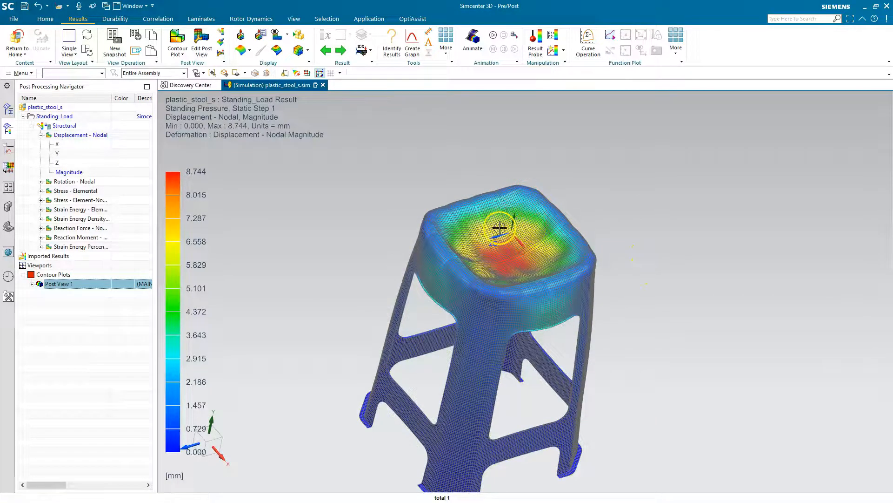
{"action": "middle_click_drag", "start_coordinate": [531, 243], "coordinate": [489, 249]}
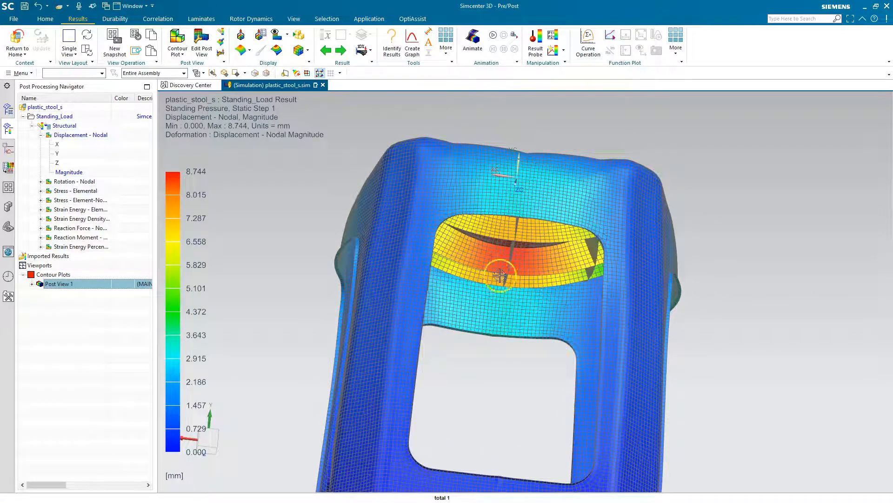
{"action": "middle_click_drag", "start_coordinate": [566, 256], "coordinate": [544, 265]}
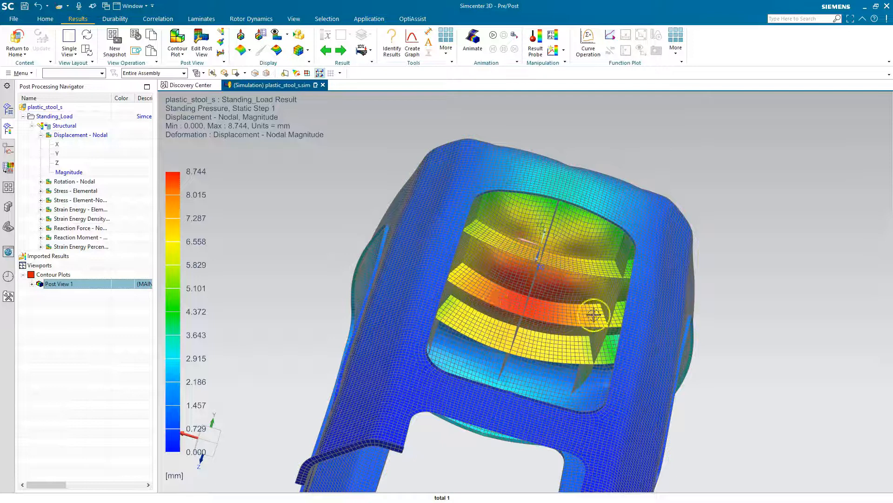
{"action": "middle_click_drag", "start_coordinate": [538, 200], "coordinate": [507, 254]}
{"action": "scroll", "coordinate": [445, 202], "scroll_direction": "down", "scroll_amount": 3}
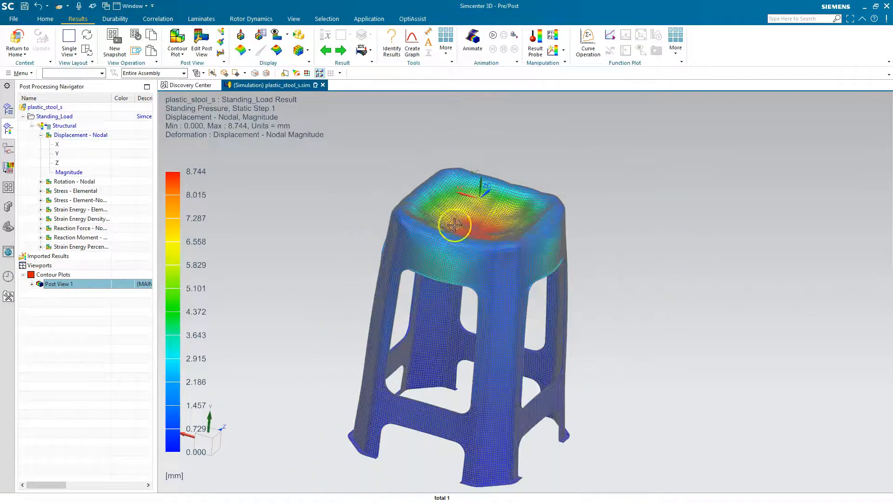
{"action": "scroll", "coordinate": [590, 237], "scroll_direction": "down", "scroll_amount": 1}
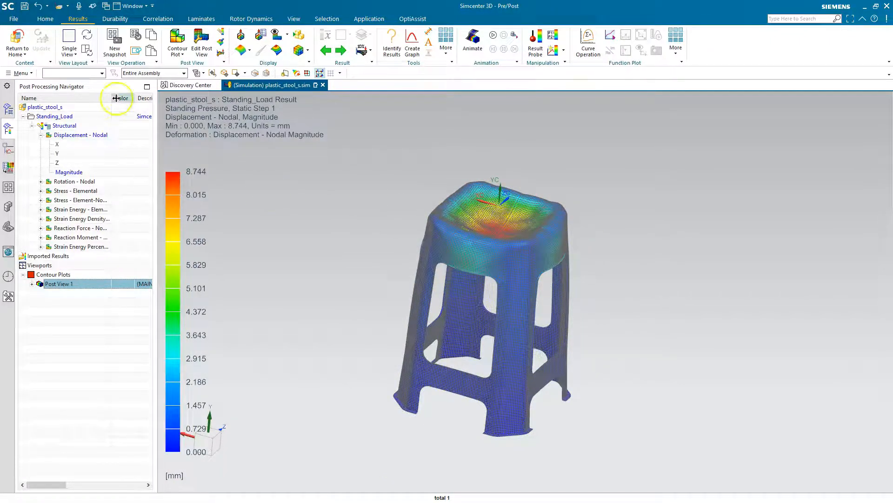
Leave the results display and start an OptiAssist optimization setup using the Standing_Load - Standing Pressure load case.
{"action": "left_click", "coordinate": [18, 43]}
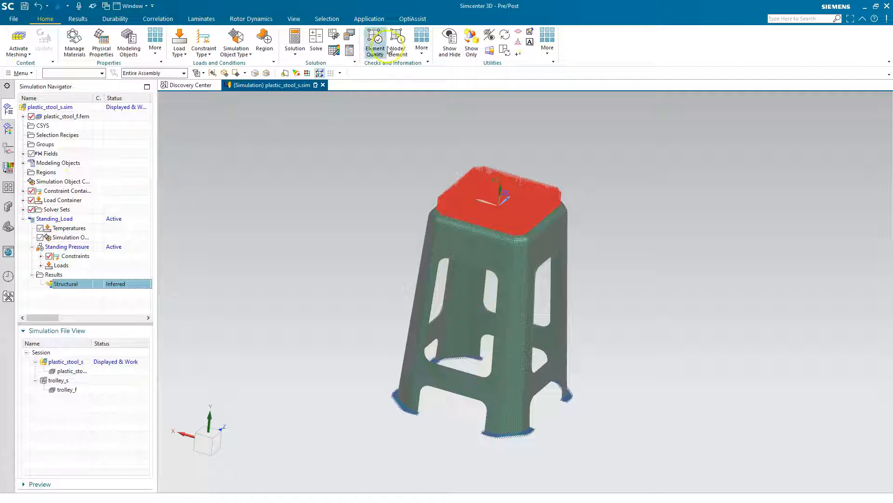
{"action": "left_click", "coordinate": [408, 20]}
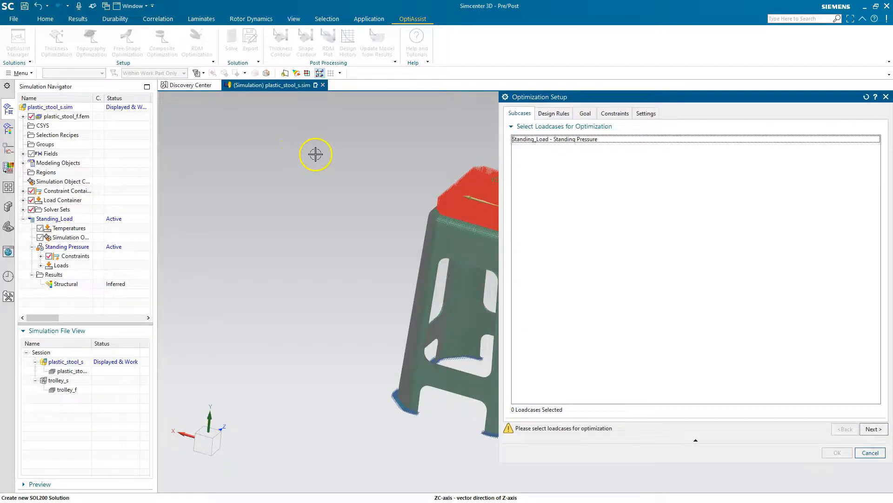
{"action": "scroll", "coordinate": [261, 201], "scroll_direction": "down", "scroll_amount": 3}
{"action": "scroll", "coordinate": [395, 182], "scroll_direction": "up", "scroll_amount": 3}
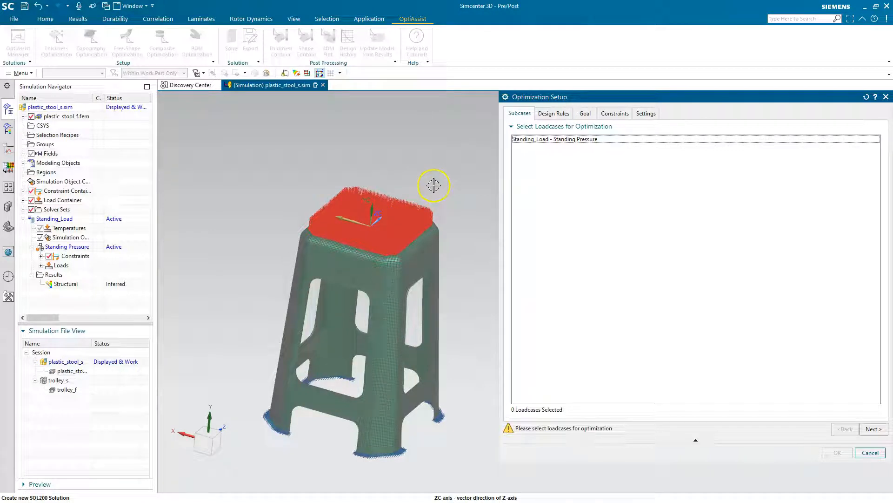
{"action": "left_click", "coordinate": [538, 140]}
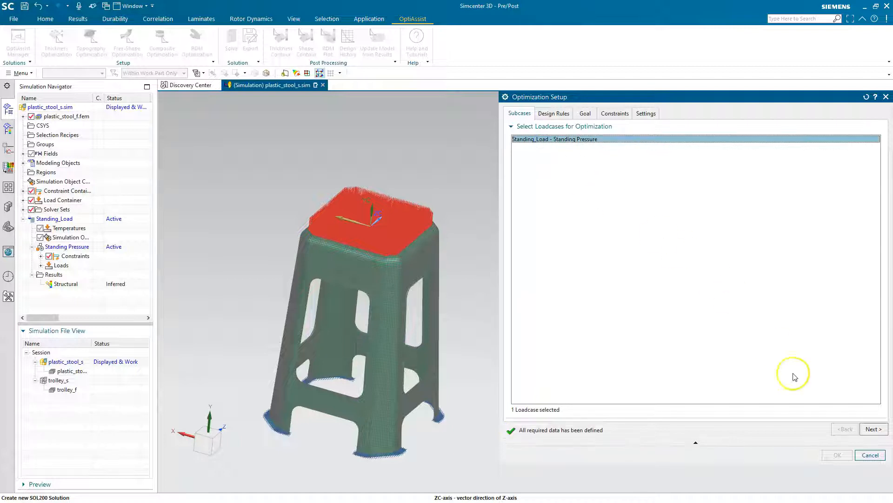
{"action": "left_click", "coordinate": [872, 429]}
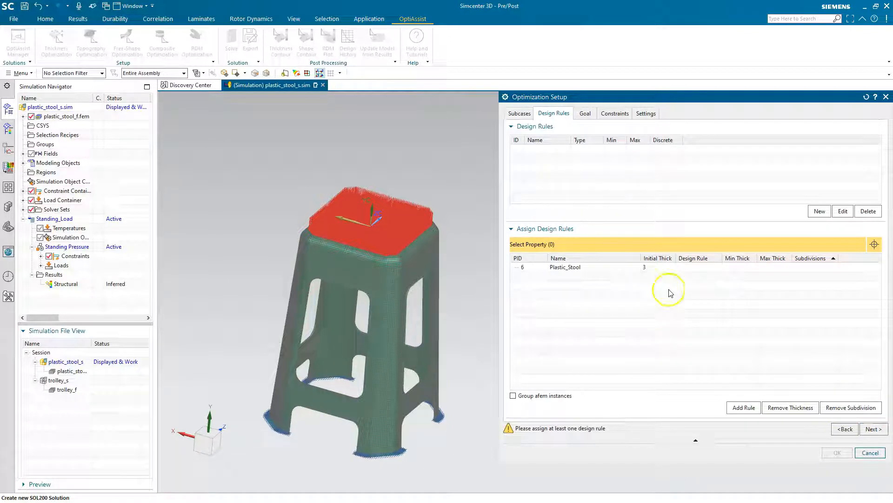
Create a Min/Max thickness design rule from 2.5 to 8.0 and assign it to the Plastic_Stool property.
{"action": "left_click", "coordinate": [814, 210]}
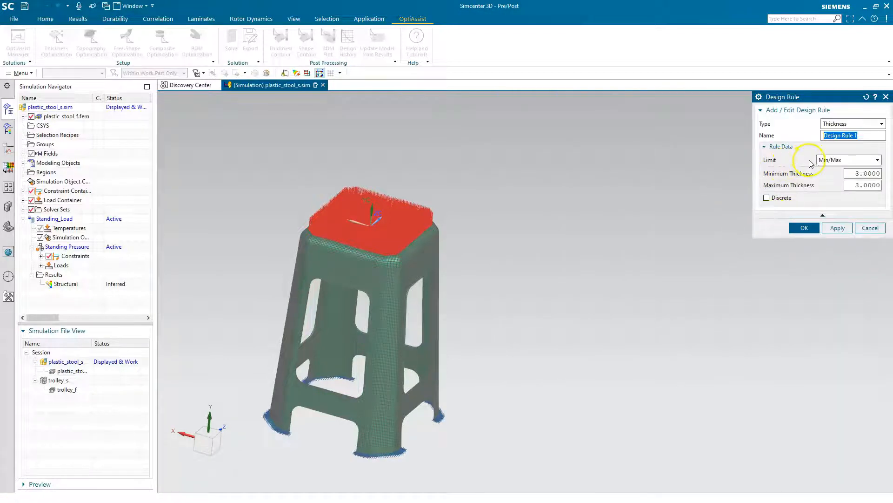
{"action": "double_click", "coordinate": [858, 174]}
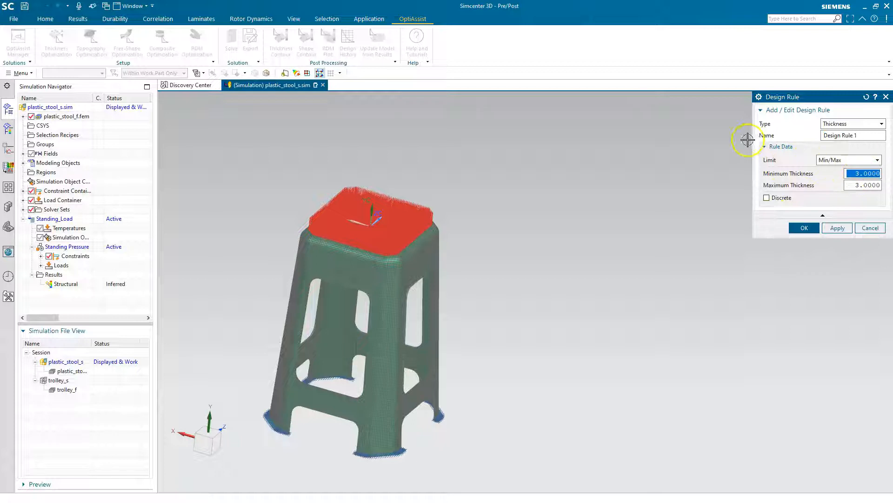
{"action": "type", "text": "2.5"}
{"action": "key", "text": "Tab"}
{"action": "type", "text": "8.0"}
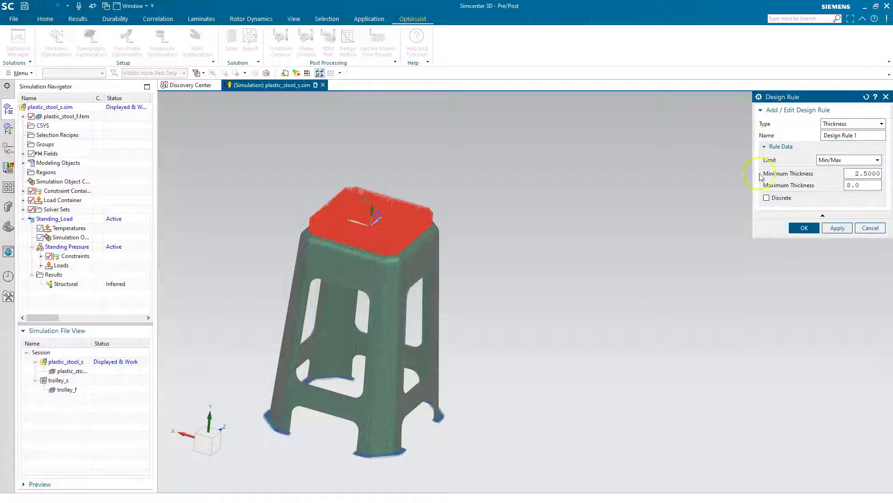
{"action": "left_click", "coordinate": [814, 226]}
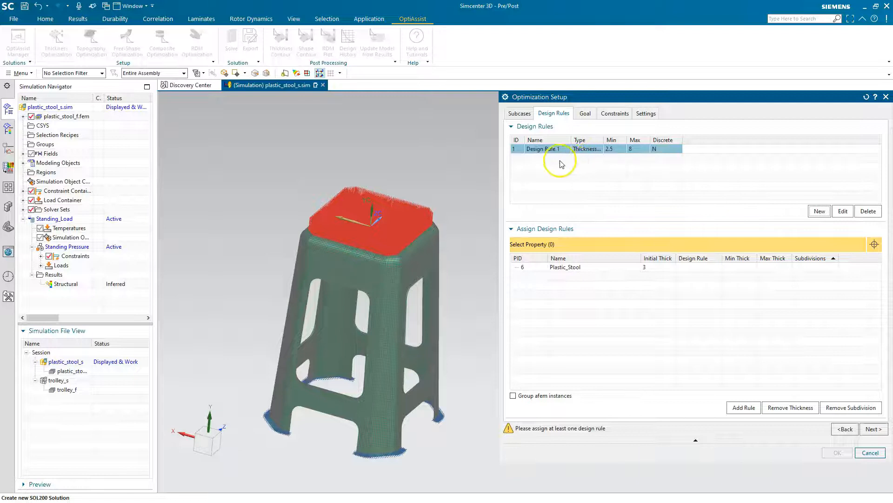
{"action": "left_click", "coordinate": [572, 267]}
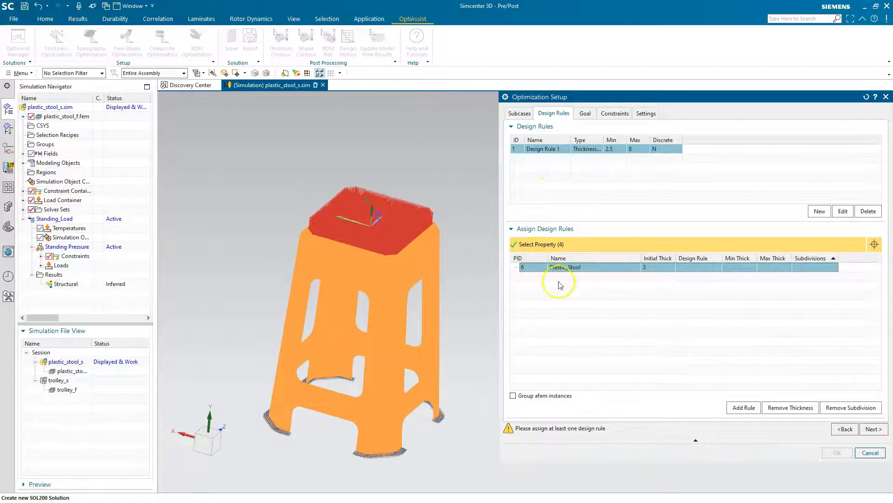
{"action": "left_click", "coordinate": [743, 408]}
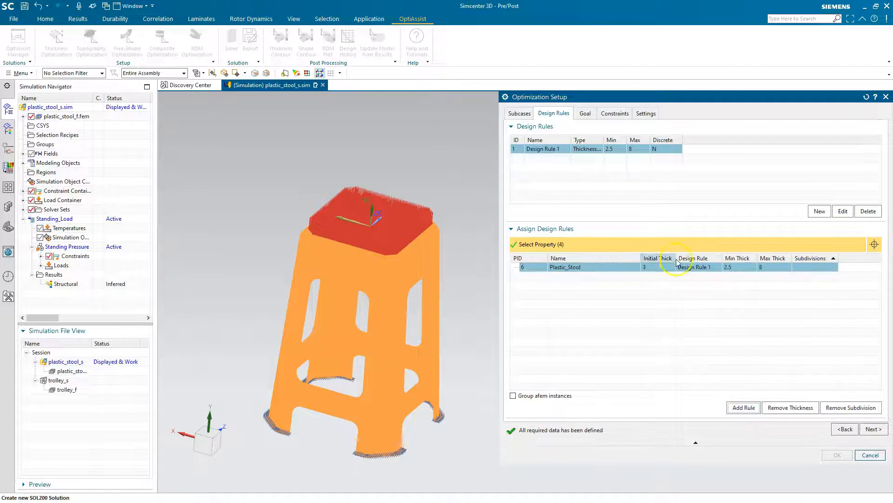
Start a second design rule of type Subdivision and generate element patches by Feature Angle at 30 degrees.
{"action": "left_click", "coordinate": [814, 211]}
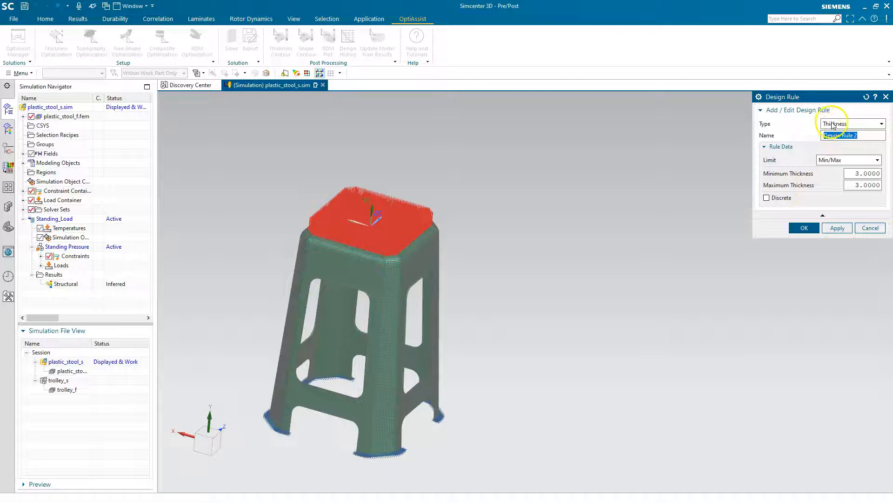
{"action": "left_click", "coordinate": [843, 123]}
{"action": "left_click", "coordinate": [843, 139]}
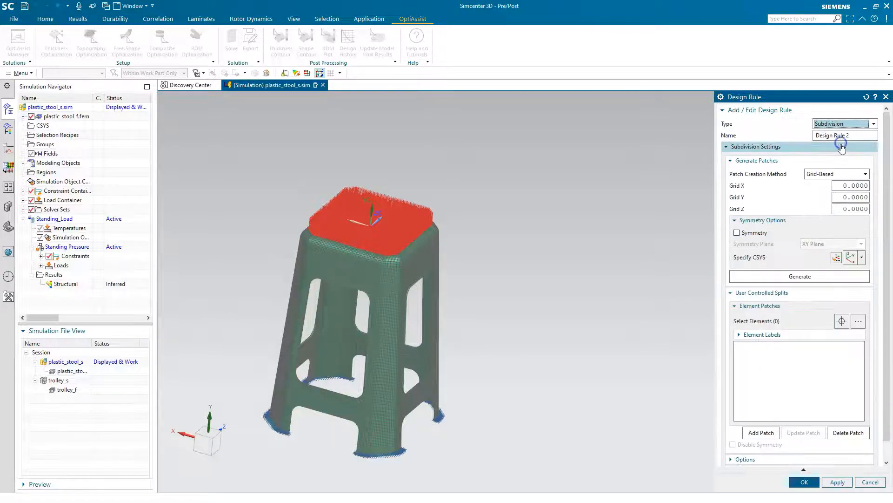
{"action": "left_click", "coordinate": [826, 172]}
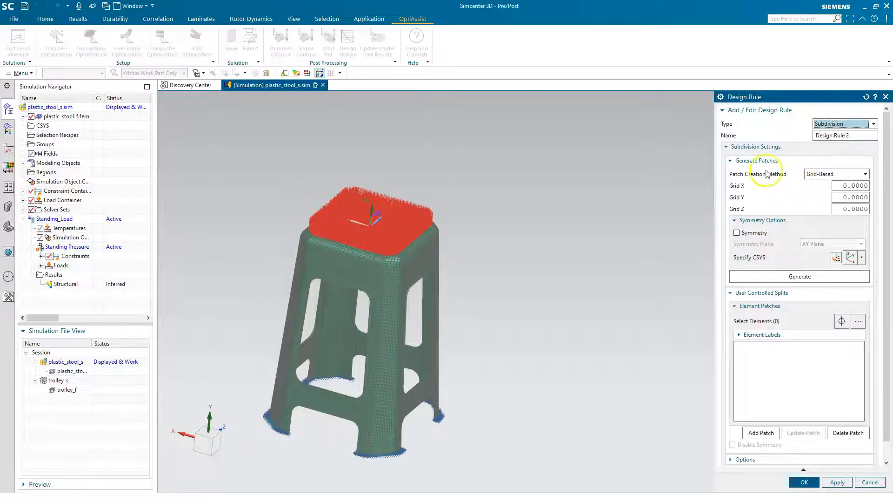
{"action": "middle_click_drag", "start_coordinate": [480, 239], "coordinate": [484, 201]}
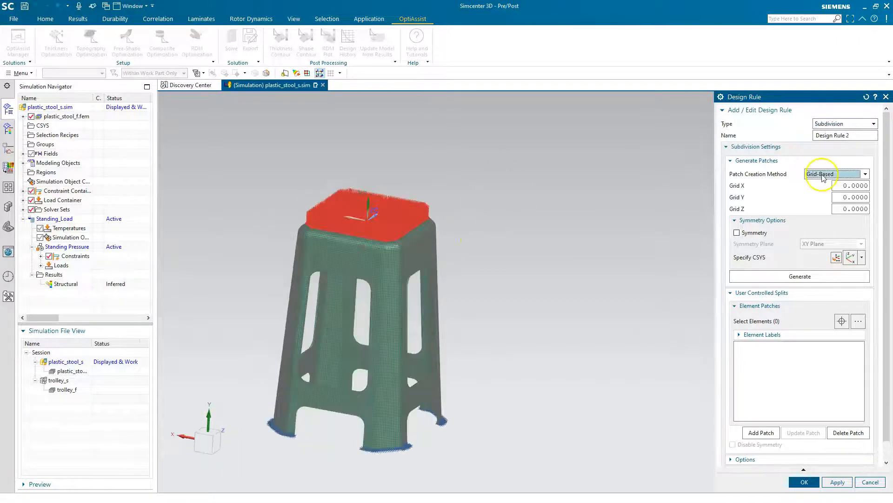
{"action": "left_click", "coordinate": [823, 176]}
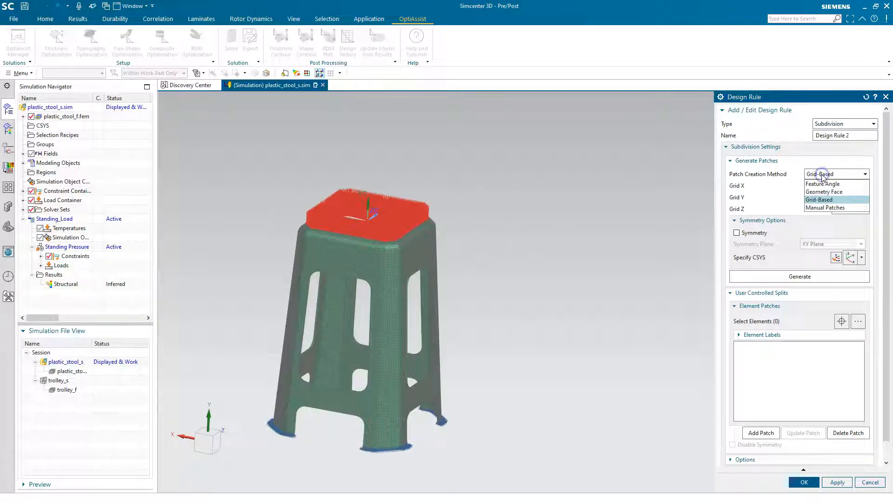
{"action": "left_click", "coordinate": [822, 184]}
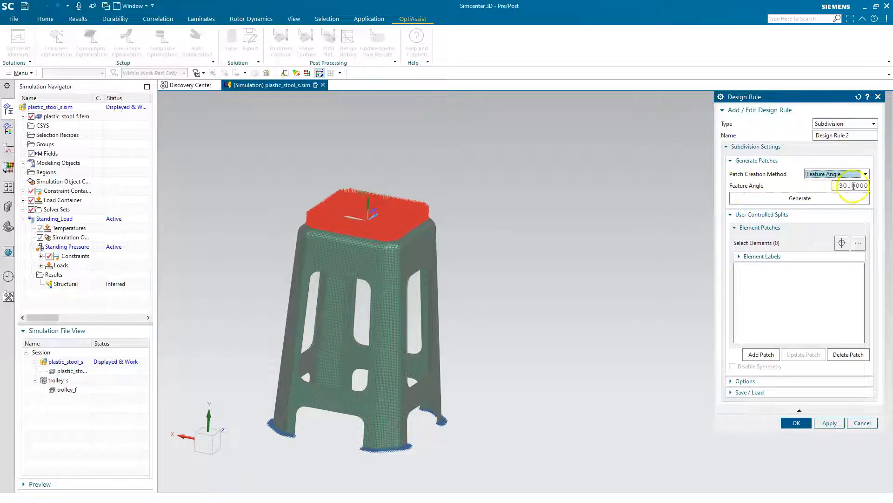
{"action": "left_click", "coordinate": [802, 198]}
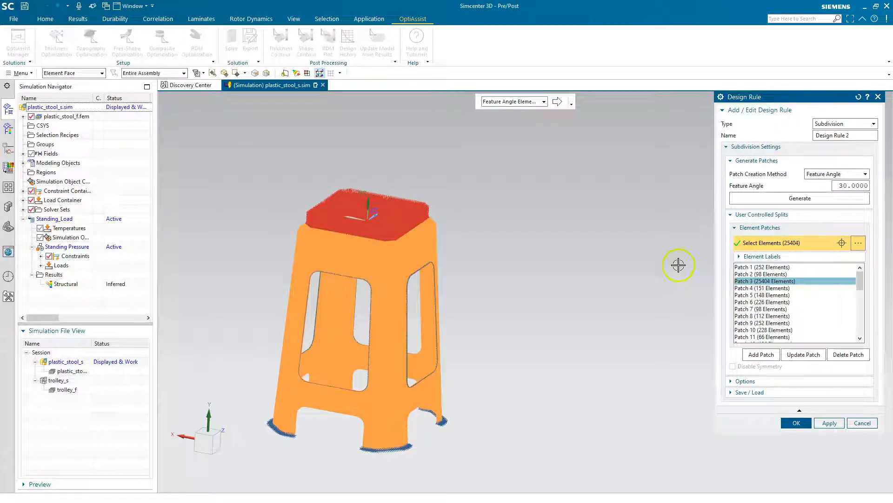
Hide the load container to expose the element patch on the stool's seat.
{"action": "left_click", "coordinate": [32, 200]}
{"action": "middle_click_drag", "start_coordinate": [465, 171], "coordinate": [447, 191]}
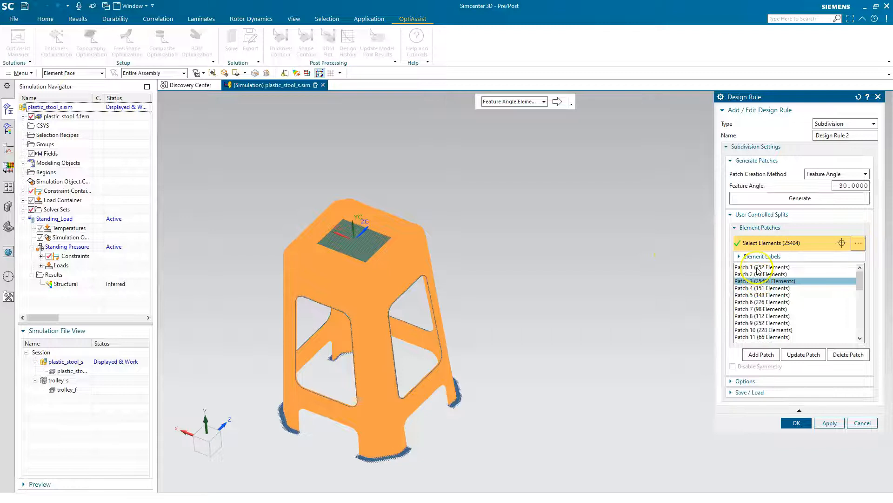
Add the four remaining patches on the stool's seat to Patch 3 using Feature Angle Elements selection and update the patch.
{"action": "left_click", "coordinate": [31, 200]}
{"action": "left_click", "coordinate": [543, 102]}
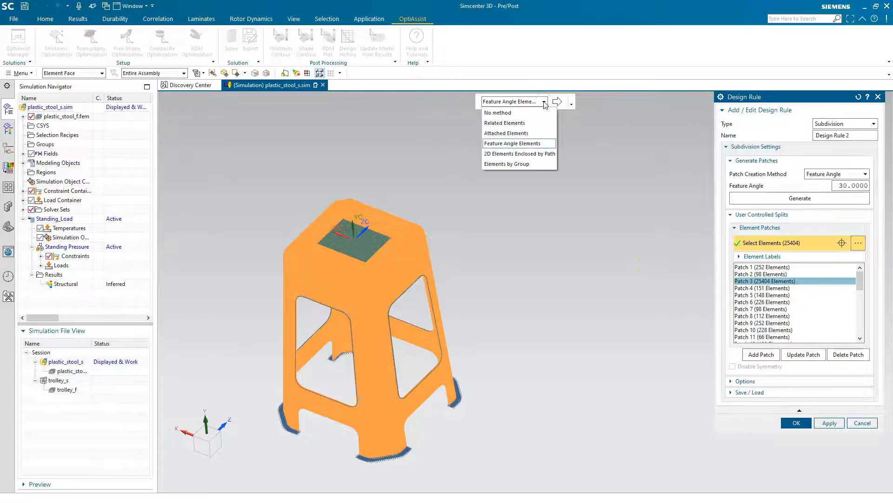
{"action": "left_click", "coordinate": [512, 143]}
{"action": "left_click", "coordinate": [375, 237]}
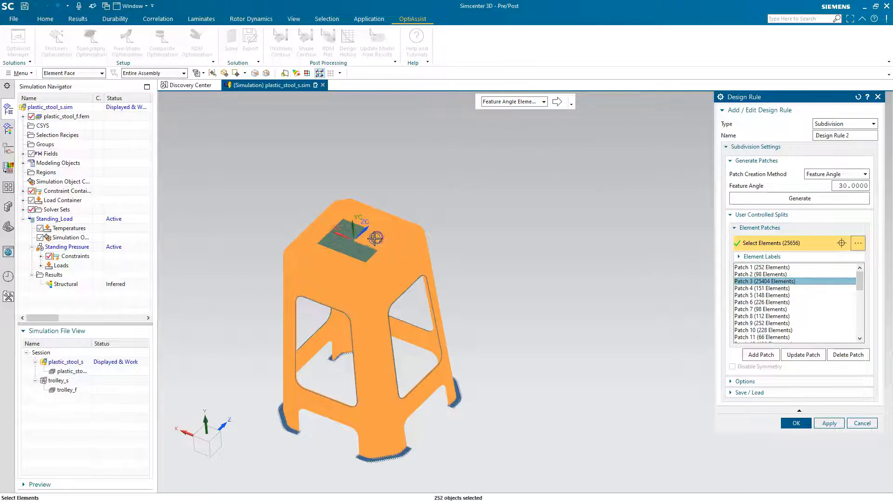
{"action": "left_click", "coordinate": [368, 250]}
{"action": "left_click", "coordinate": [343, 242]}
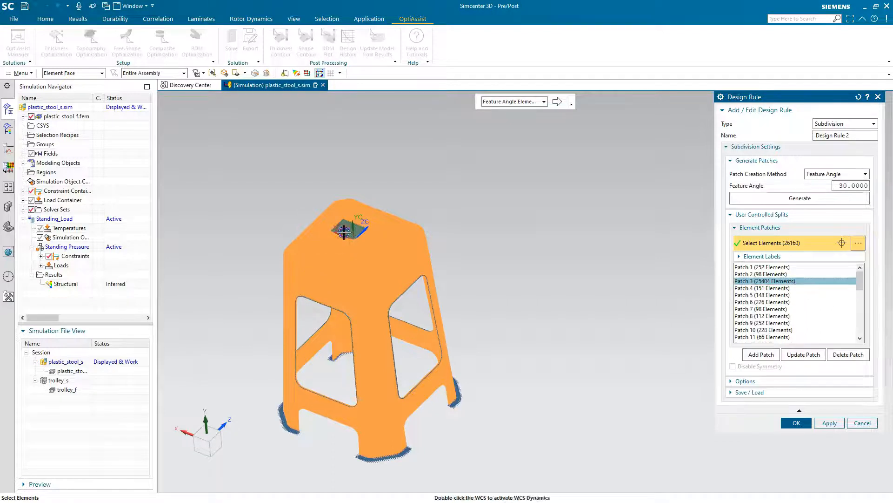
{"action": "scroll", "coordinate": [348, 230], "scroll_direction": "up", "scroll_amount": 4}
{"action": "left_click", "coordinate": [346, 224]}
{"action": "scroll", "coordinate": [413, 242], "scroll_direction": "down", "scroll_amount": 5}
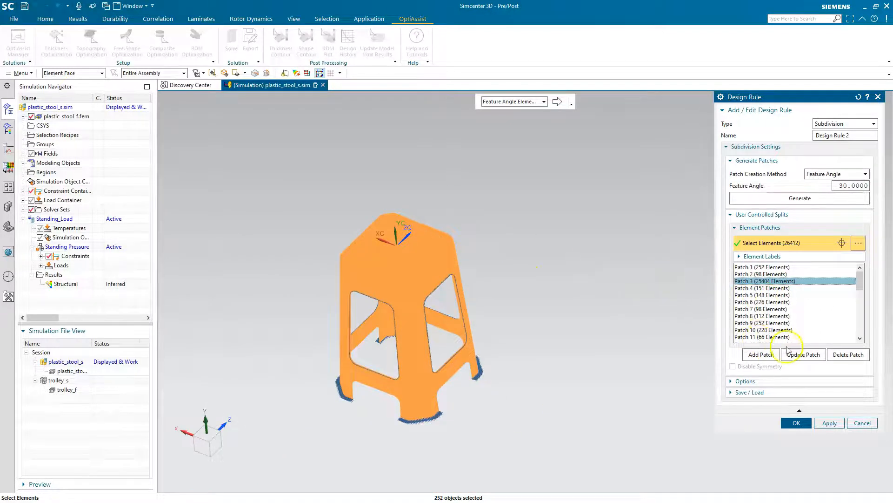
{"action": "left_click", "coordinate": [801, 355]}
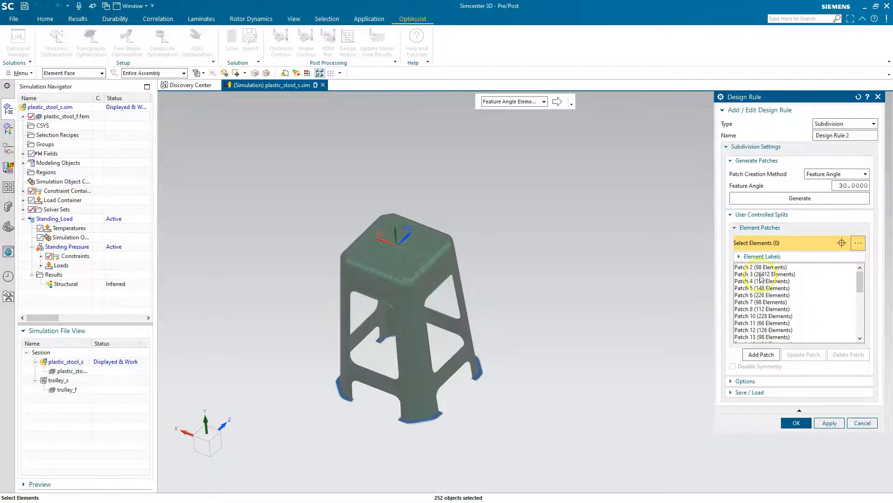
Check the merged Patch 3, accept the Subdivision design rule, and assign Design Rule 2 to the Plastic_Stool property.
{"action": "left_click", "coordinate": [773, 274]}
{"action": "middle_click_drag", "start_coordinate": [595, 211], "coordinate": [573, 255]}
{"action": "left_click", "coordinate": [797, 423]}
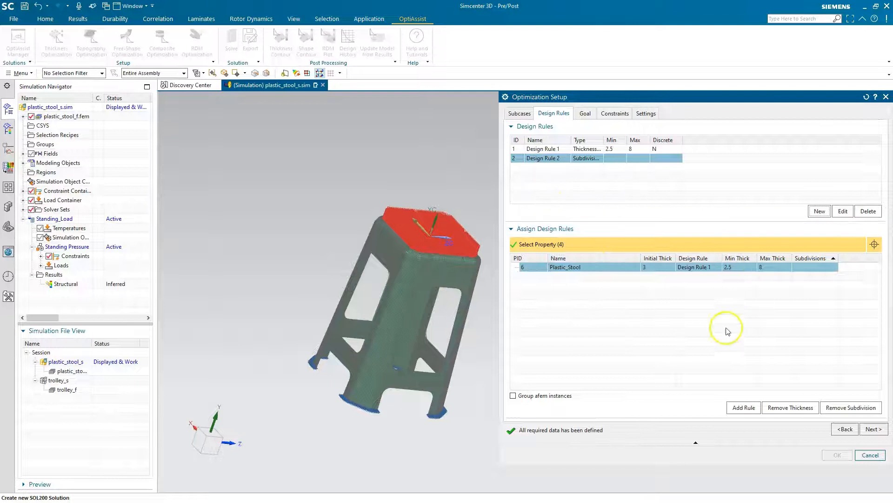
{"action": "left_click", "coordinate": [744, 407]}
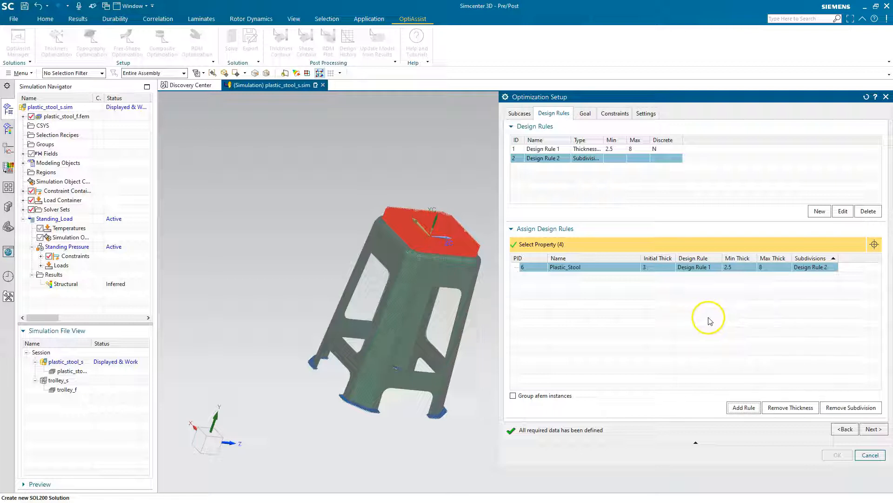
Keep the Minimise Mass goal and add a displacement magnitude constraint with upper limit 5.5 mm at node 11935 for Standing_Load - Standing Pressure.
{"action": "left_click", "coordinate": [869, 428]}
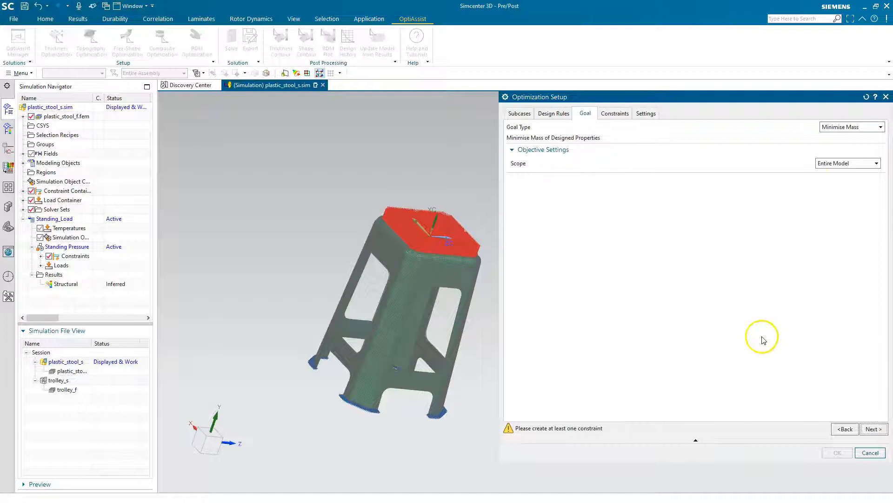
{"action": "left_click", "coordinate": [868, 429]}
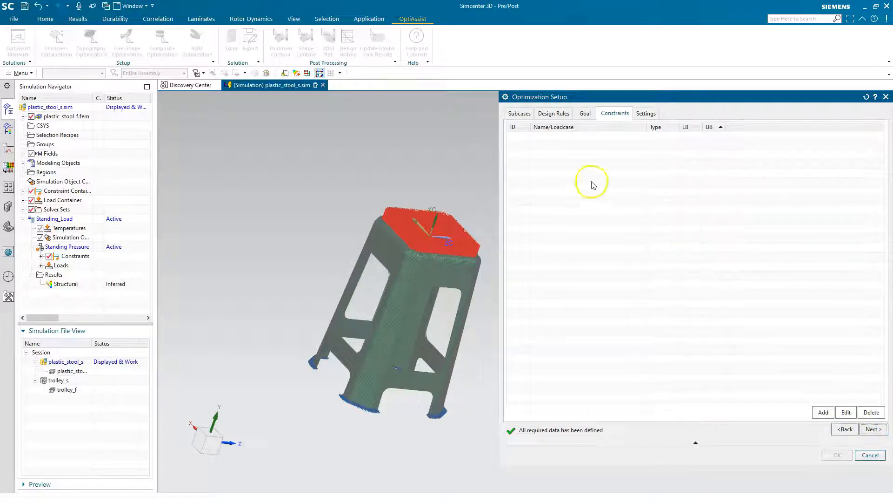
{"action": "left_click", "coordinate": [820, 412]}
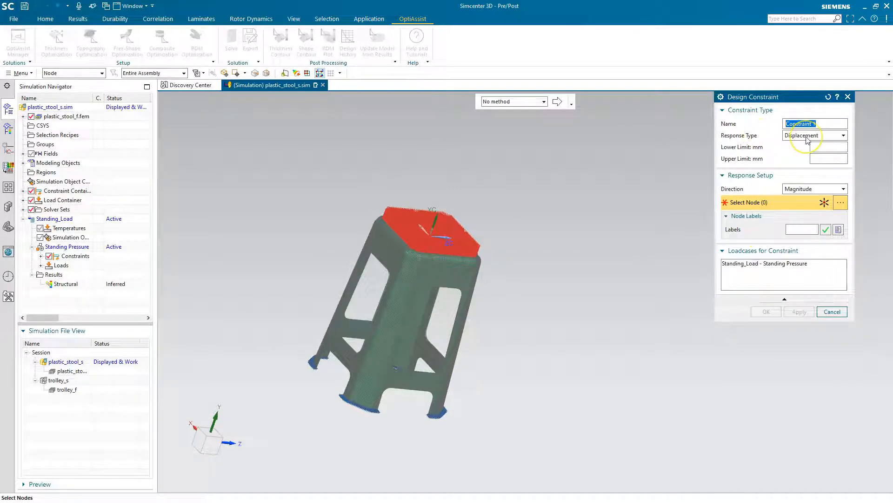
{"action": "left_click", "coordinate": [826, 157]}
{"action": "type", "text": "5.5"}
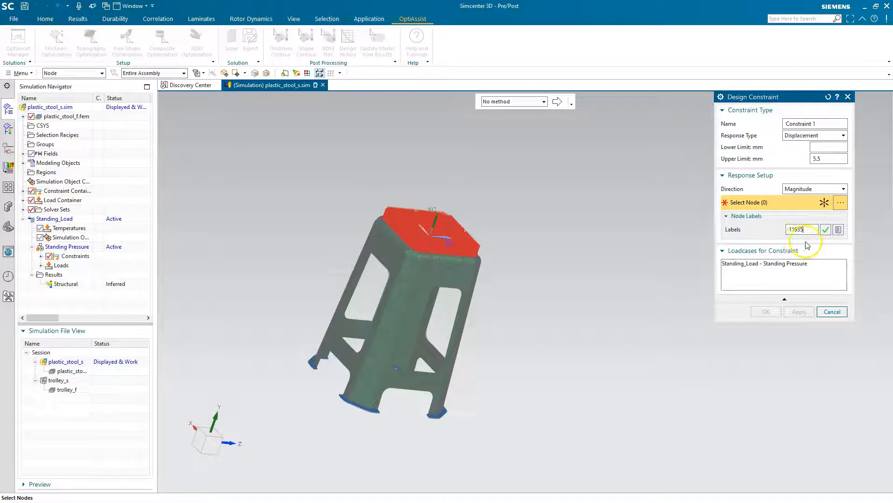
{"action": "left_click", "coordinate": [825, 230]}
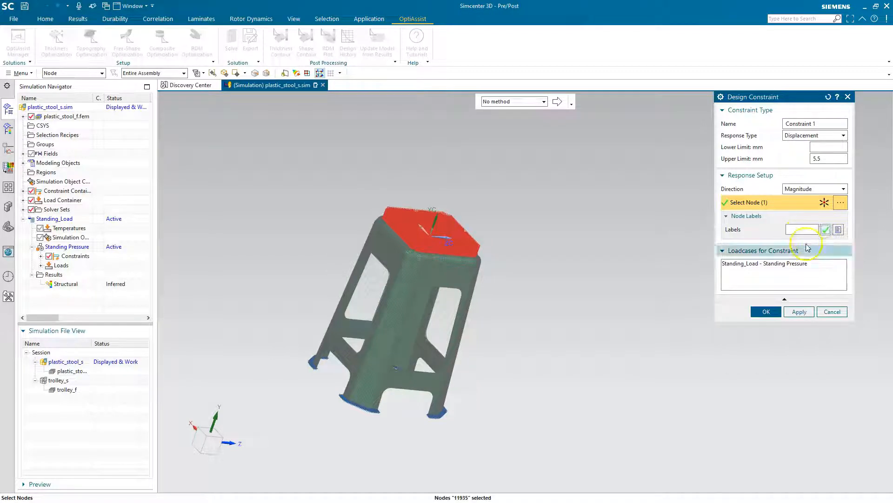
{"action": "left_click", "coordinate": [771, 264]}
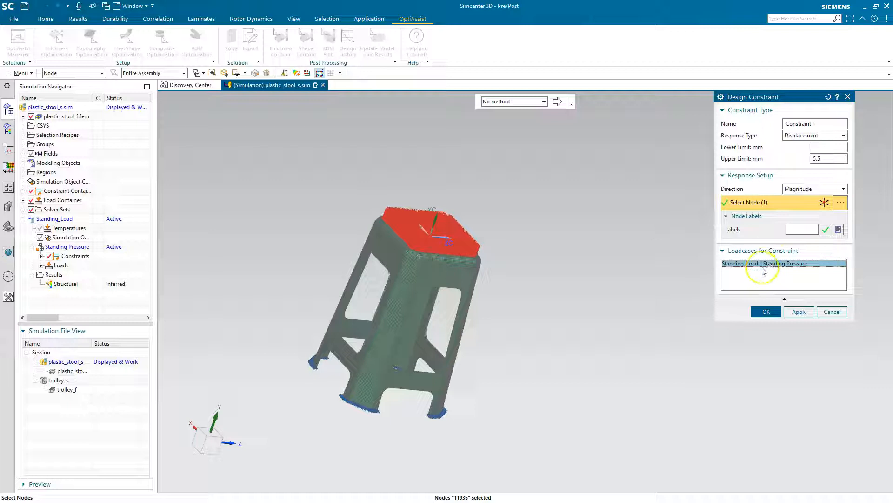
{"action": "left_click", "coordinate": [765, 311]}
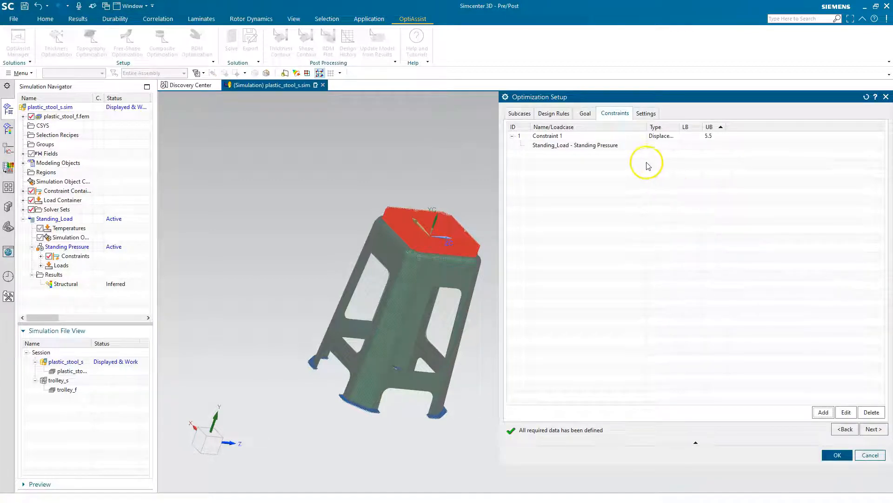
Finish the optimization setup and solve the OptiAssist solution, declining the message review and closing the solver information.
{"action": "left_click", "coordinate": [869, 430]}
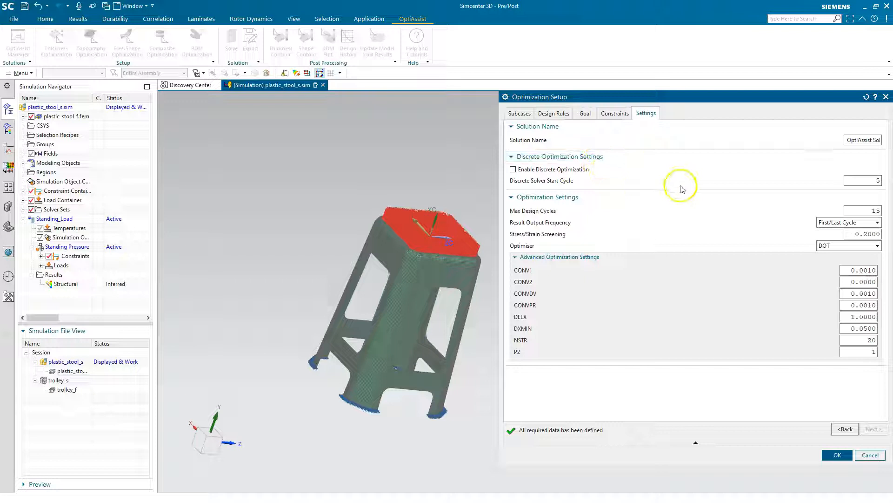
{"action": "double_click", "coordinate": [871, 210]}
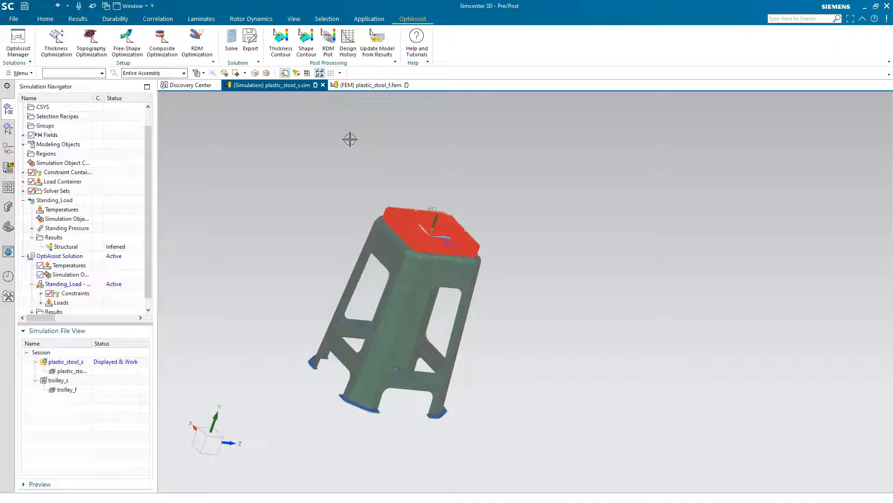
{"action": "left_click", "coordinate": [231, 41]}
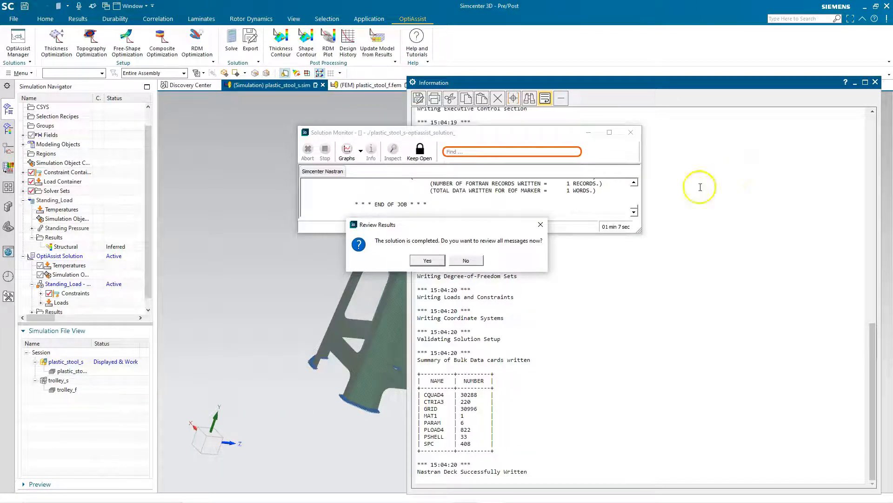
{"action": "left_click", "coordinate": [465, 260]}
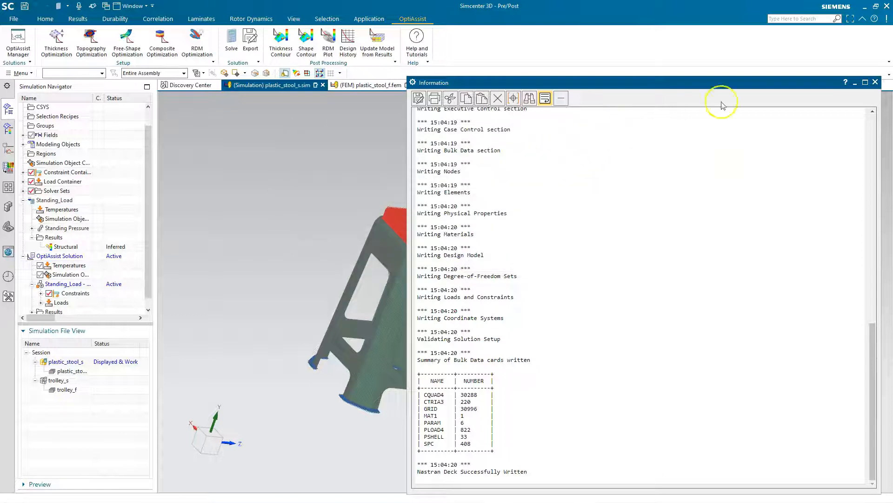
{"action": "left_click", "coordinate": [875, 82]}
Plot the design history of the Objective variable over the design cycles, and close the plot.
{"action": "scroll", "coordinate": [568, 238], "scroll_direction": "down", "scroll_amount": 2}
{"action": "scroll", "coordinate": [426, 259], "scroll_direction": "up", "scroll_amount": 4}
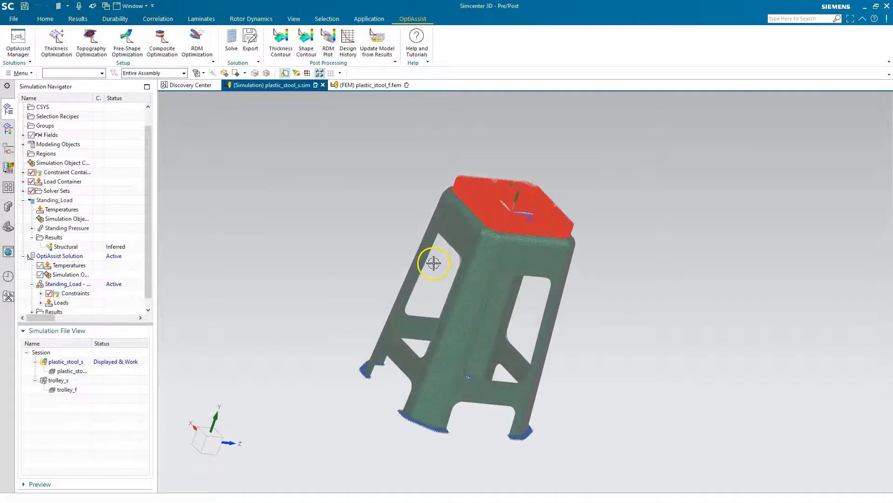
{"action": "left_click", "coordinate": [348, 47]}
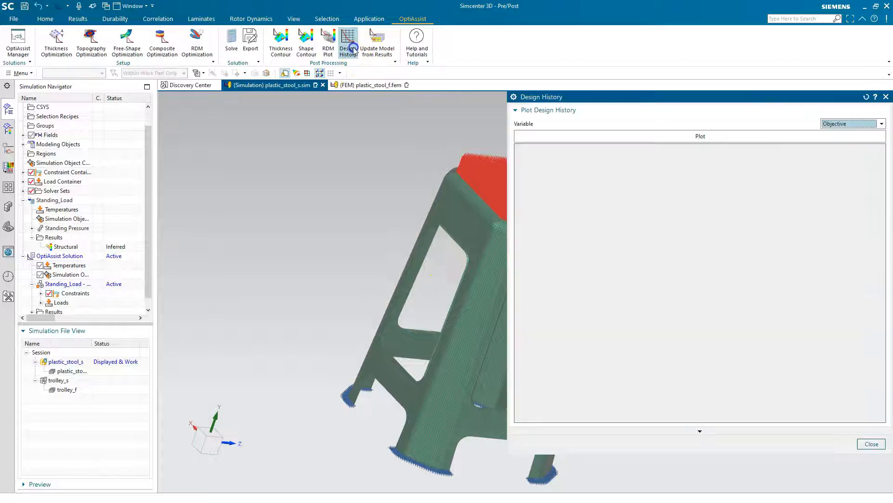
{"action": "left_click", "coordinate": [654, 137]}
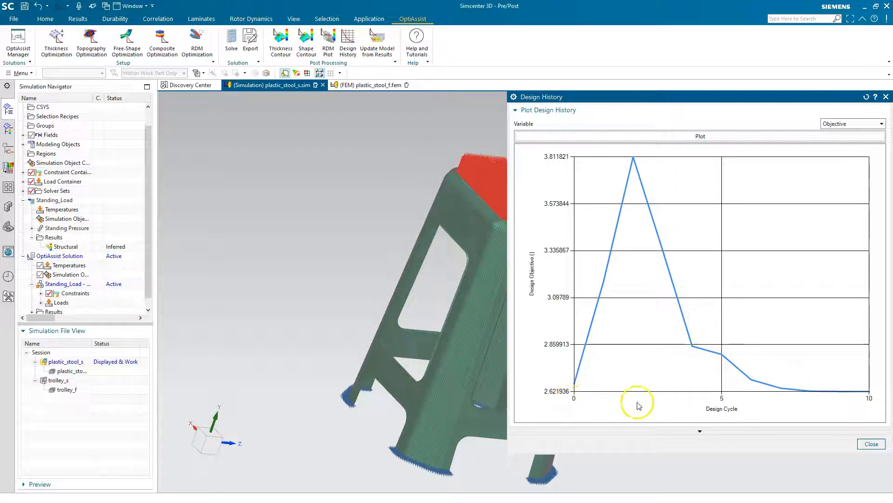
{"action": "left_click", "coordinate": [868, 445]}
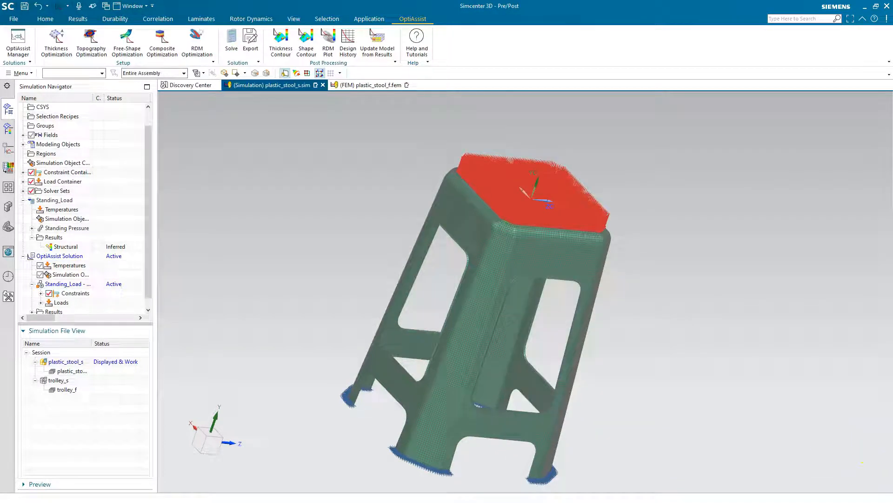
Display the nodal displacement magnitude of Design Cycle 10 from the OptiAssist Solution and examine the stool's deformation.
{"action": "scroll", "coordinate": [664, 303], "scroll_direction": "down", "scroll_amount": 2}
{"action": "scroll", "coordinate": [26, 252], "scroll_direction": "down", "scroll_amount": 1}
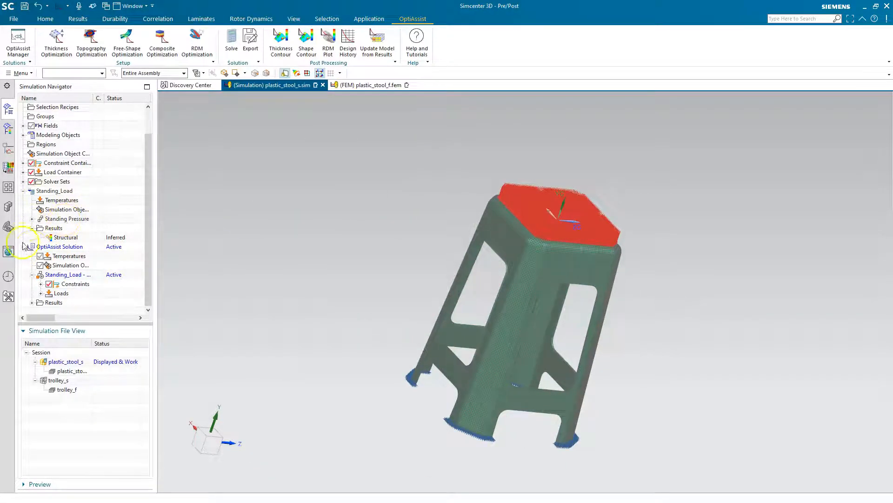
{"action": "left_click", "coordinate": [33, 304]}
{"action": "double_click", "coordinate": [64, 303]}
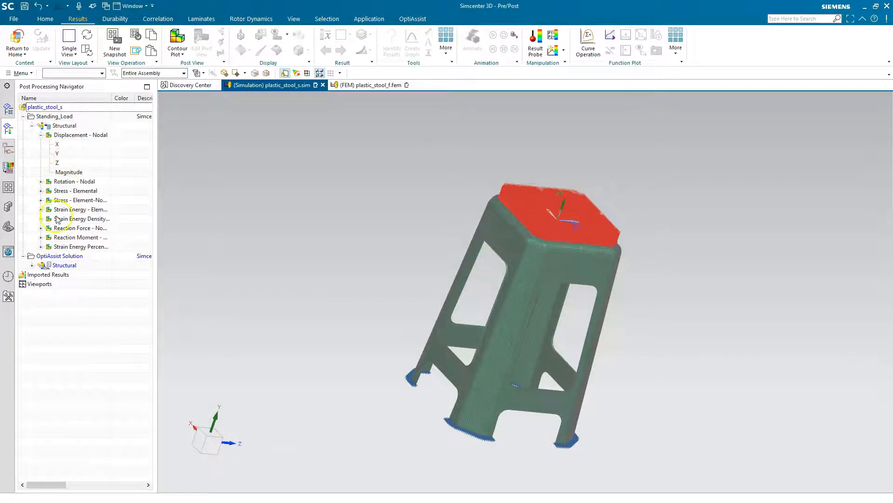
{"action": "left_click", "coordinate": [32, 265]}
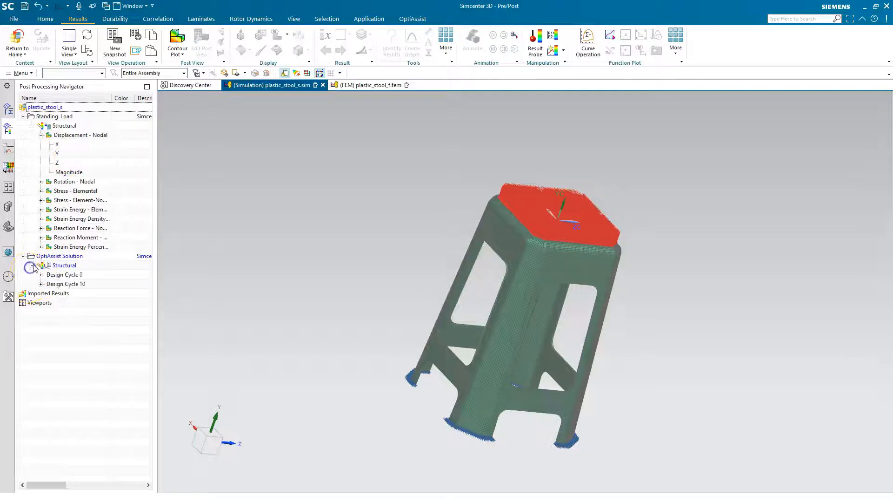
{"action": "left_click", "coordinate": [40, 284]}
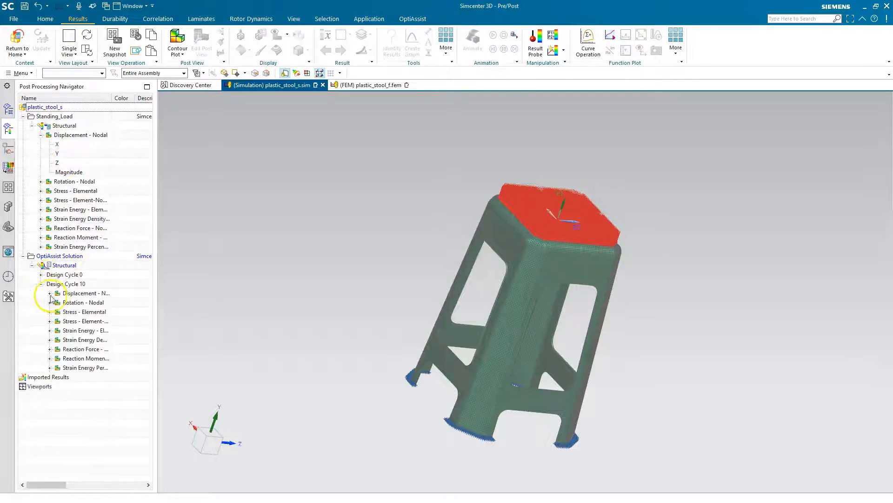
{"action": "left_click", "coordinate": [49, 293]}
{"action": "double_click", "coordinate": [77, 330]}
{"action": "left_click", "coordinate": [548, 255]}
{"action": "middle_click_drag", "start_coordinate": [548, 255], "coordinate": [508, 210]}
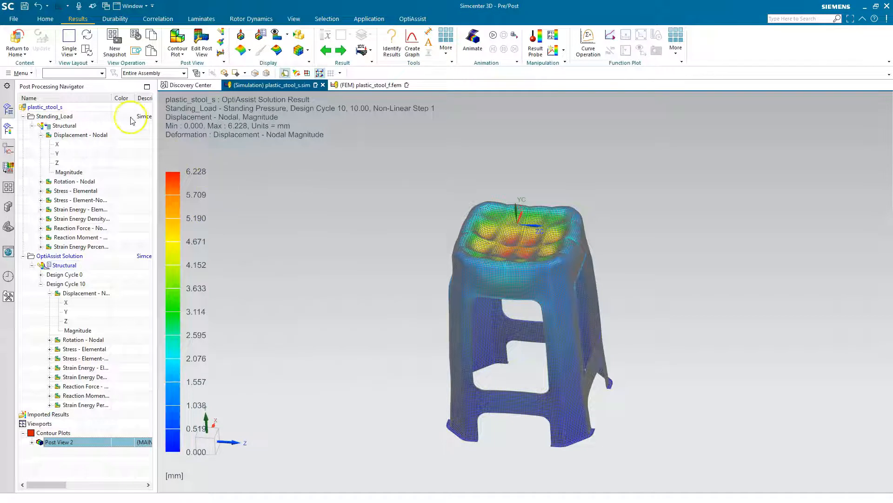
Leave the results display, plot the OptiAssist Solution's optimised thickness for Cycle 10, and inspect the ribs under the seat.
{"action": "left_click", "coordinate": [18, 42]}
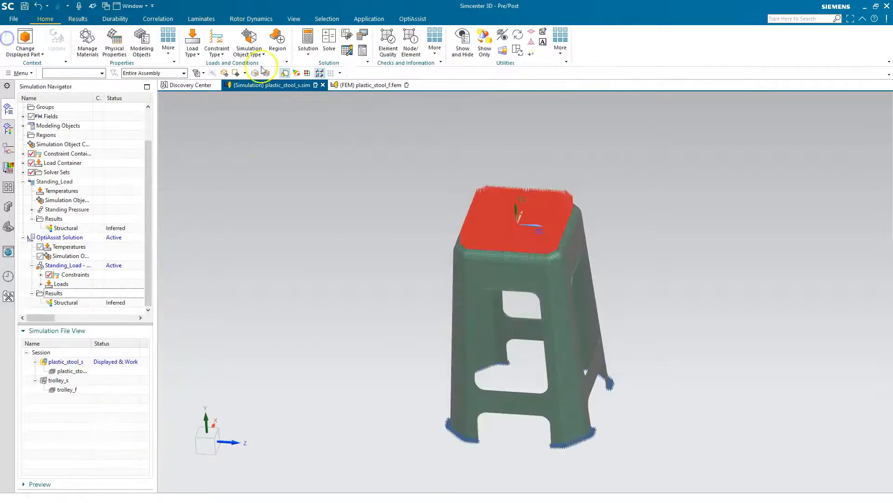
{"action": "left_click", "coordinate": [418, 19]}
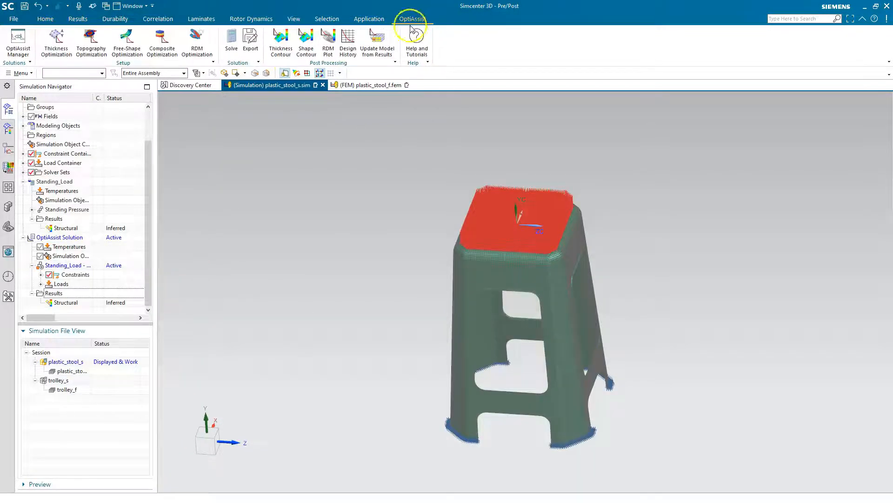
{"action": "left_click", "coordinate": [286, 56]}
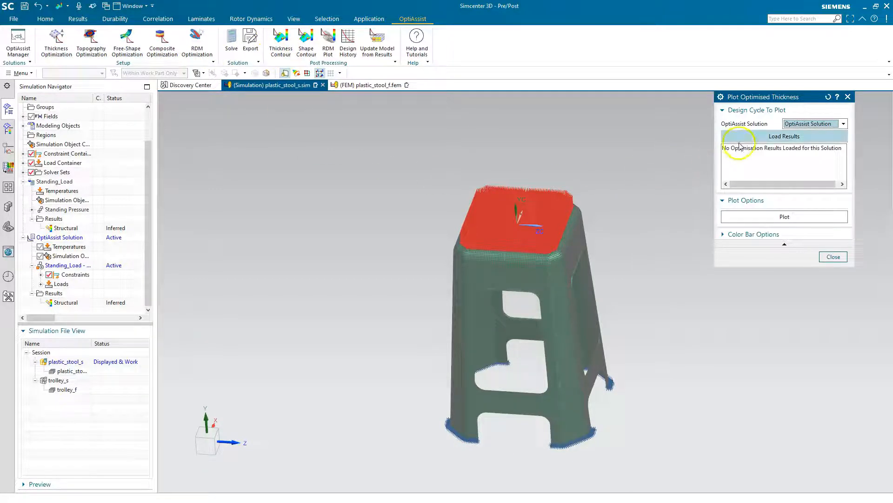
{"action": "left_click", "coordinate": [749, 138]}
{"action": "left_click", "coordinate": [736, 155]}
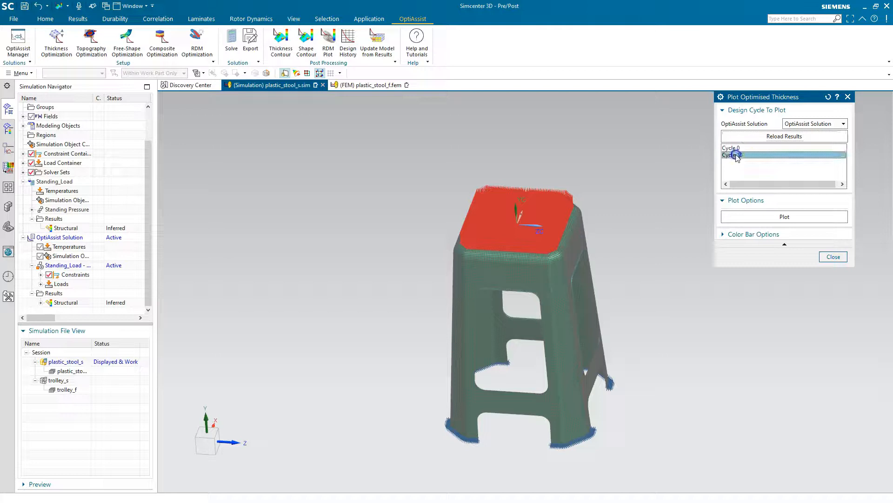
{"action": "left_click", "coordinate": [758, 215]}
{"action": "scroll", "coordinate": [548, 280], "scroll_direction": "up", "scroll_amount": 5}
{"action": "middle_click_drag", "start_coordinate": [490, 250], "coordinate": [251, 228]}
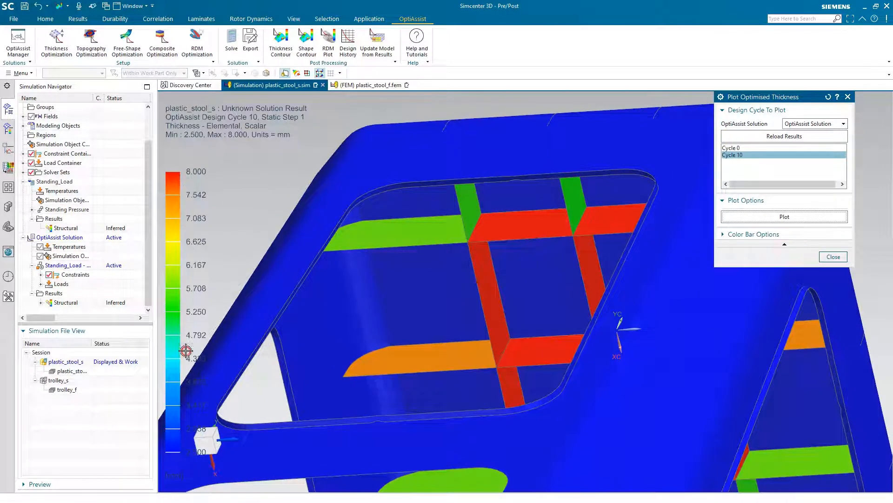
{"action": "middle_click_drag", "start_coordinate": [272, 398], "coordinate": [281, 403]}
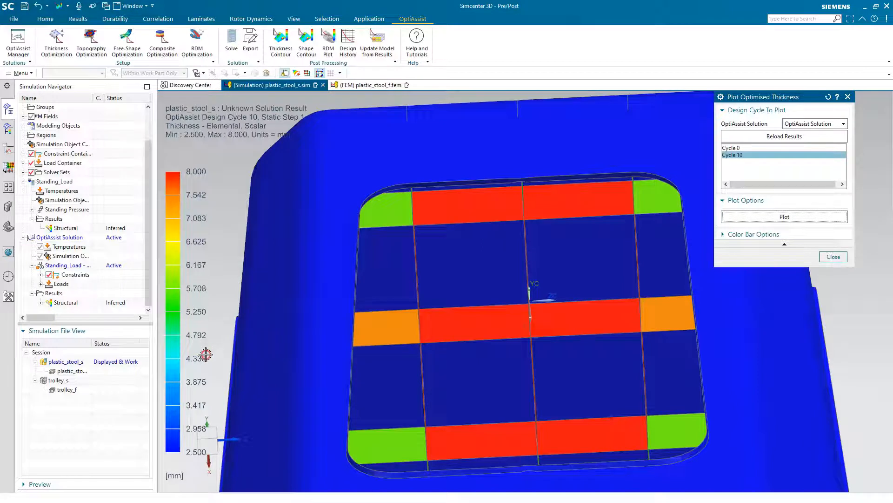
{"action": "middle_click_drag", "start_coordinate": [473, 289], "coordinate": [278, 379]}
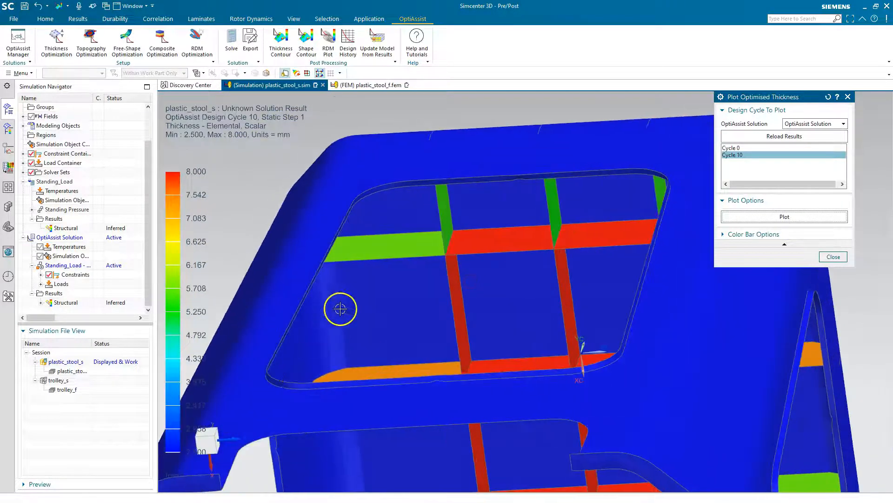
Update the FEM from the OptiAssist Solution's Cycle 10 results into a new Sim/Fem with suffix -opt, saving the current sim file before updating.
{"action": "middle_click_drag", "start_coordinate": [339, 311], "coordinate": [366, 318]}
{"action": "scroll", "coordinate": [400, 315], "scroll_direction": "down", "scroll_amount": 9}
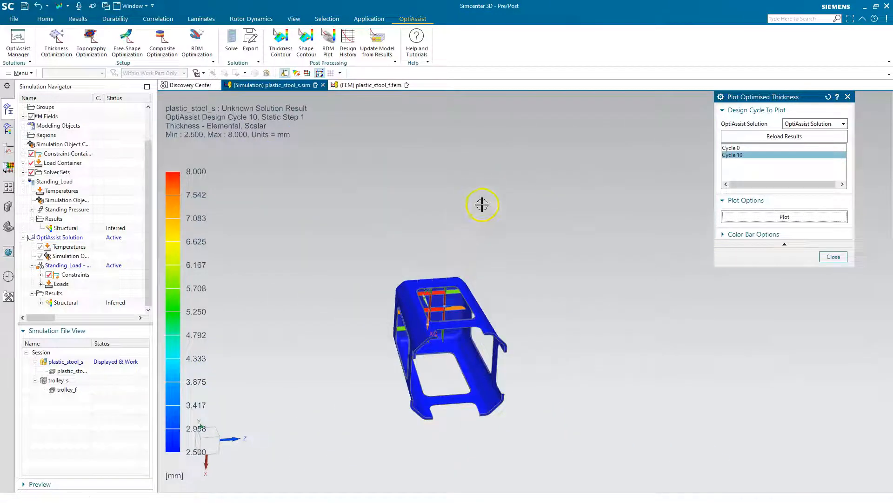
{"action": "middle_click_drag", "start_coordinate": [483, 204], "coordinate": [456, 275]}
{"action": "scroll", "coordinate": [453, 277], "scroll_direction": "up", "scroll_amount": 1}
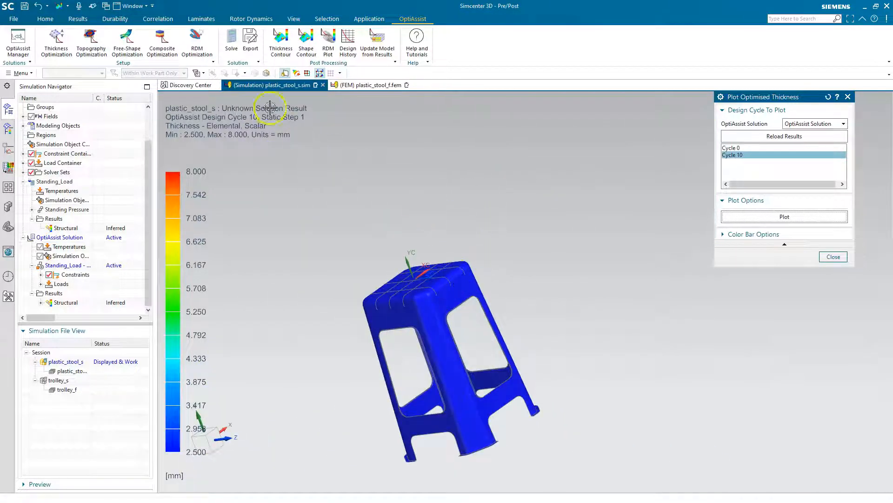
{"action": "left_click", "coordinate": [376, 49]}
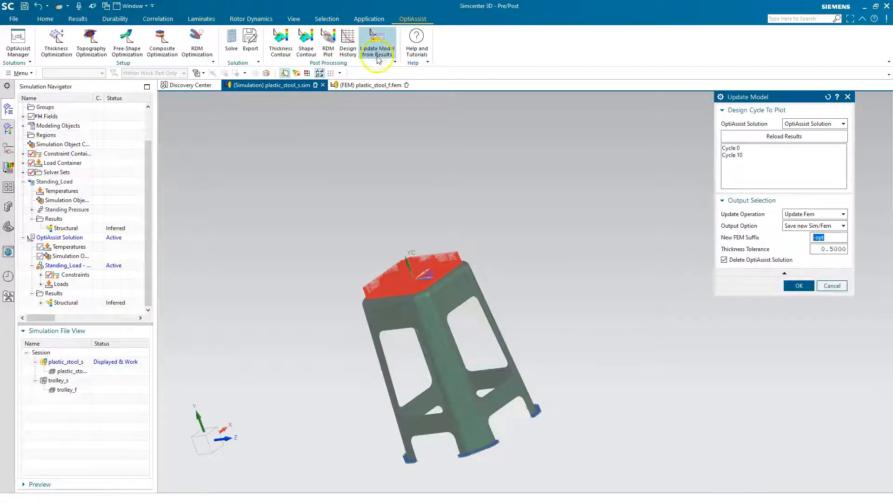
{"action": "left_click", "coordinate": [732, 156]}
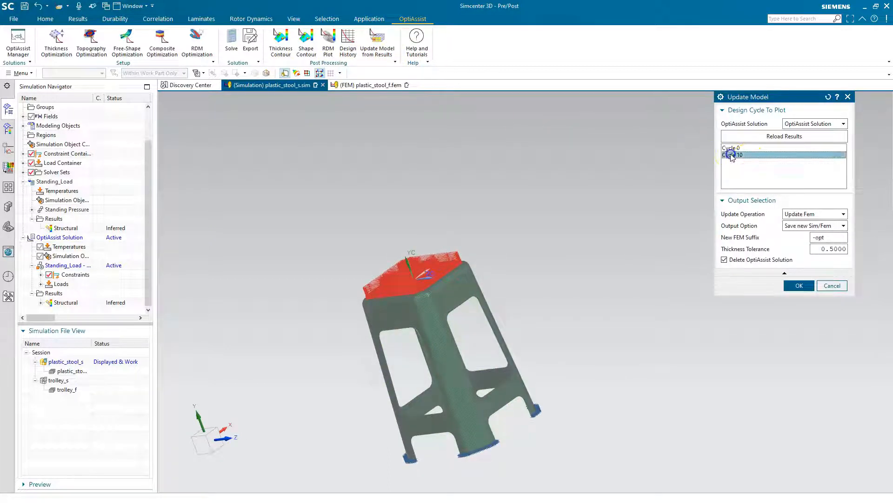
{"action": "left_click", "coordinate": [798, 285]}
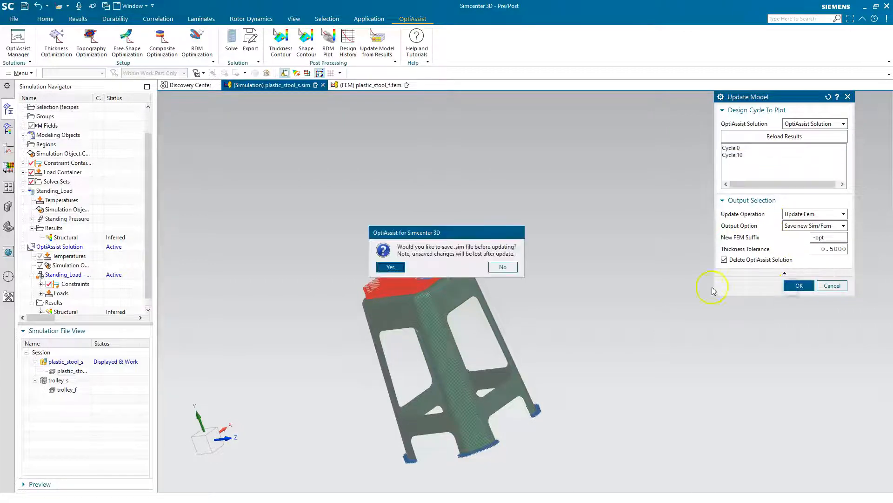
{"action": "left_click", "coordinate": [391, 266]}
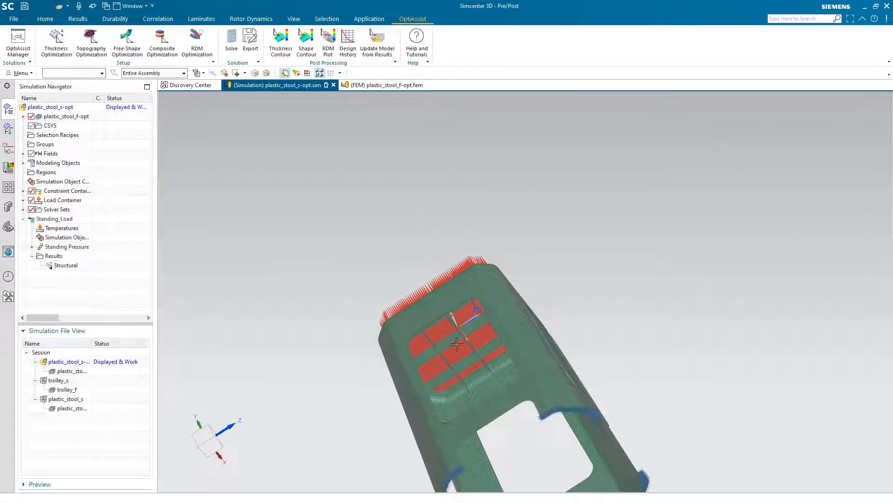
{"action": "middle_click_drag", "start_coordinate": [319, 259], "coordinate": [352, 263]}
{"action": "middle_click_drag", "start_coordinate": [329, 276], "coordinate": [315, 322]}
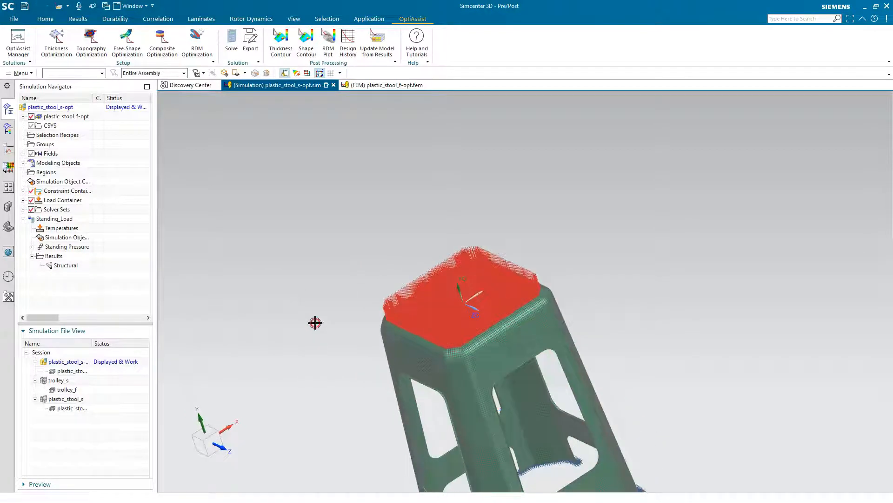